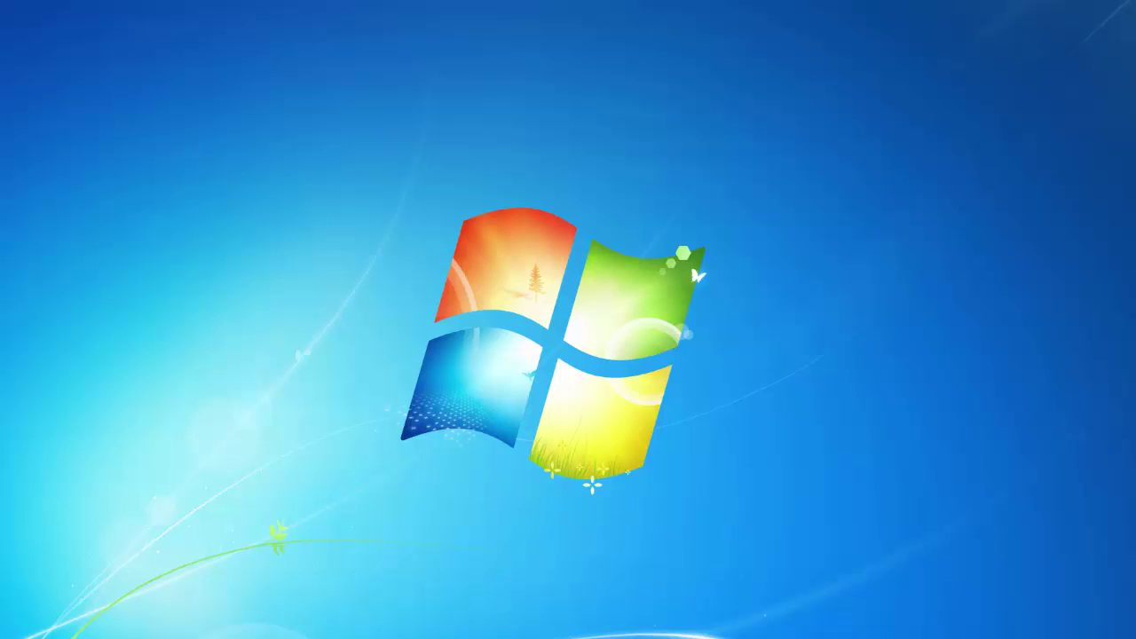
Bring up the Windows Server 2008 VM window from its VirtualBox taskbar thumbnail
mouse_move(208, 636)
left_click(208, 611)
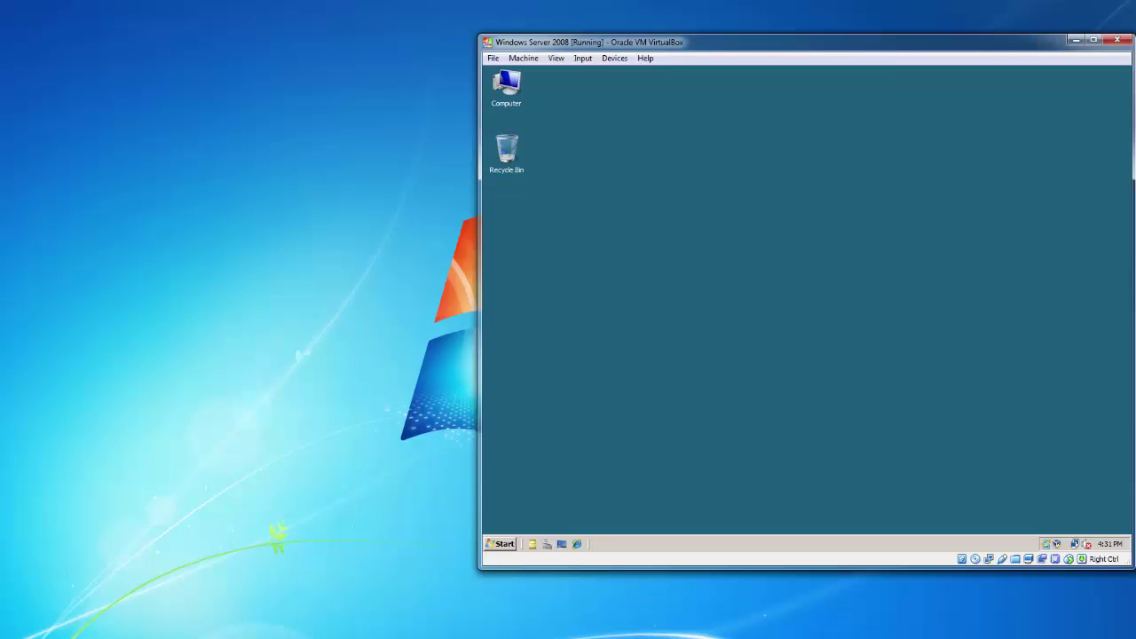
Place the Windows 7 VM window on the left with the Server 2008 window beside it, in front
left_click(333, 603)
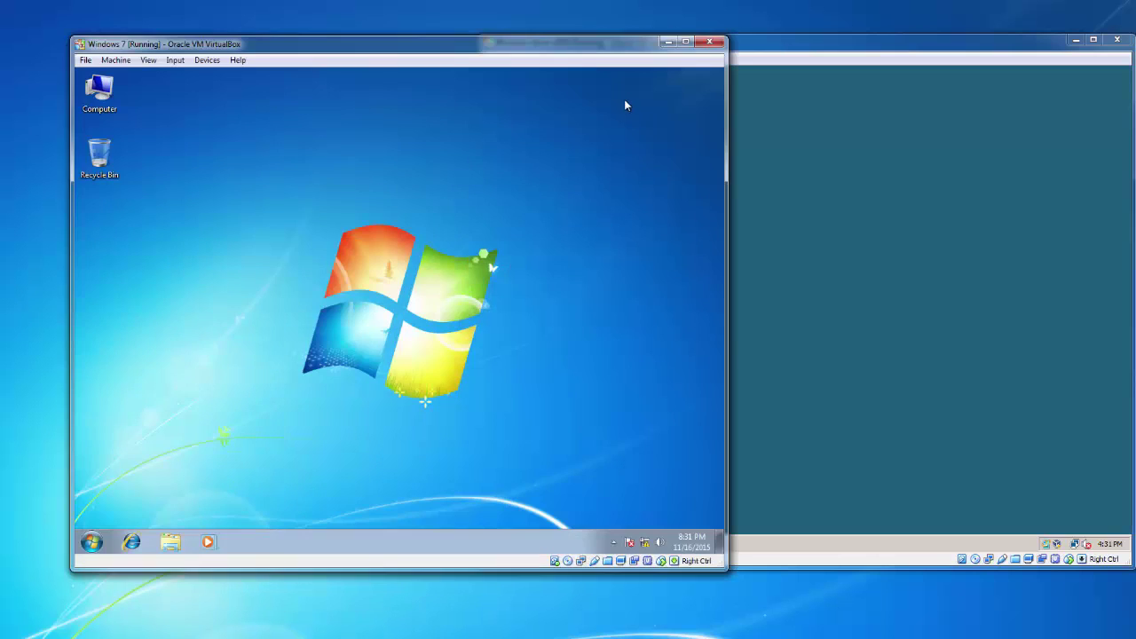
left_click_drag(562, 56, 496, 56)
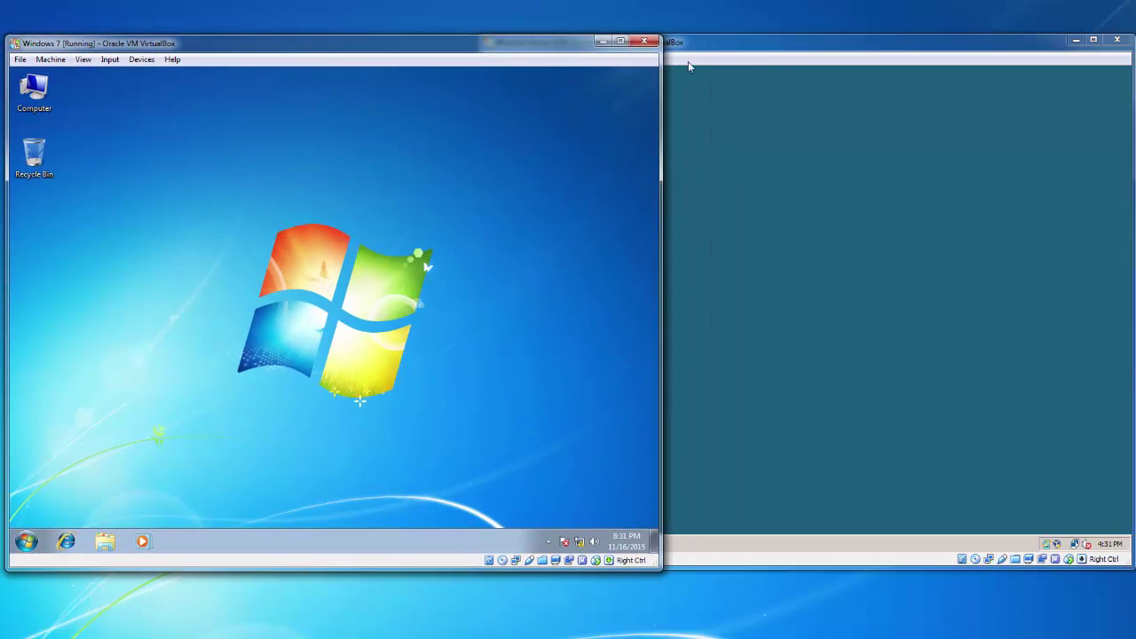
left_click(759, 56)
left_click_drag(759, 57, 763, 55)
left_click(343, 330)
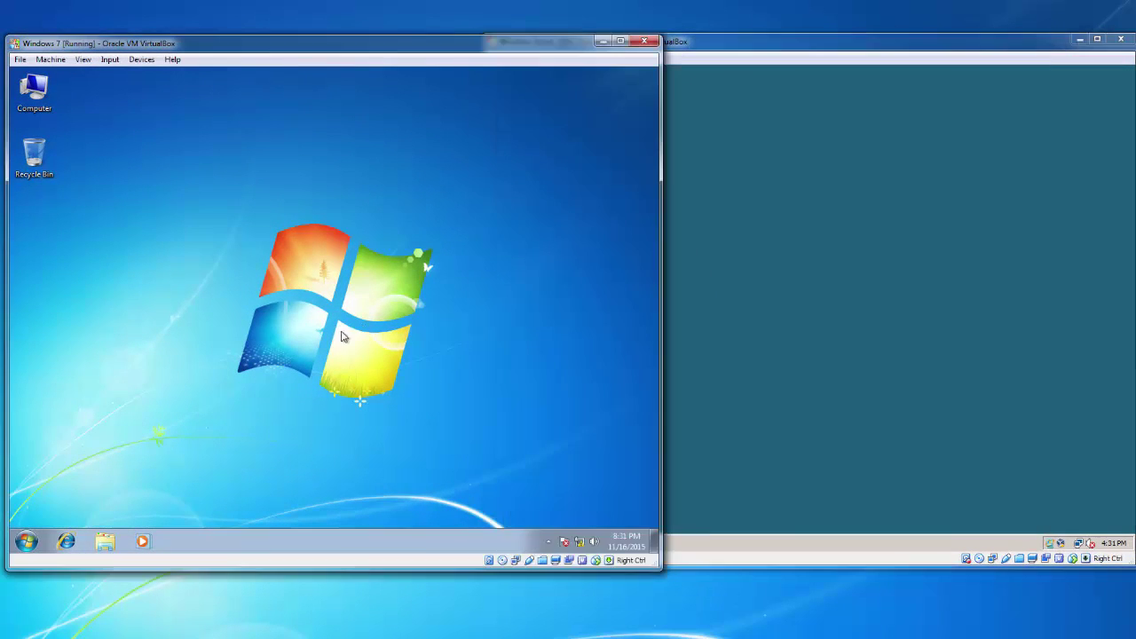
left_click(894, 380)
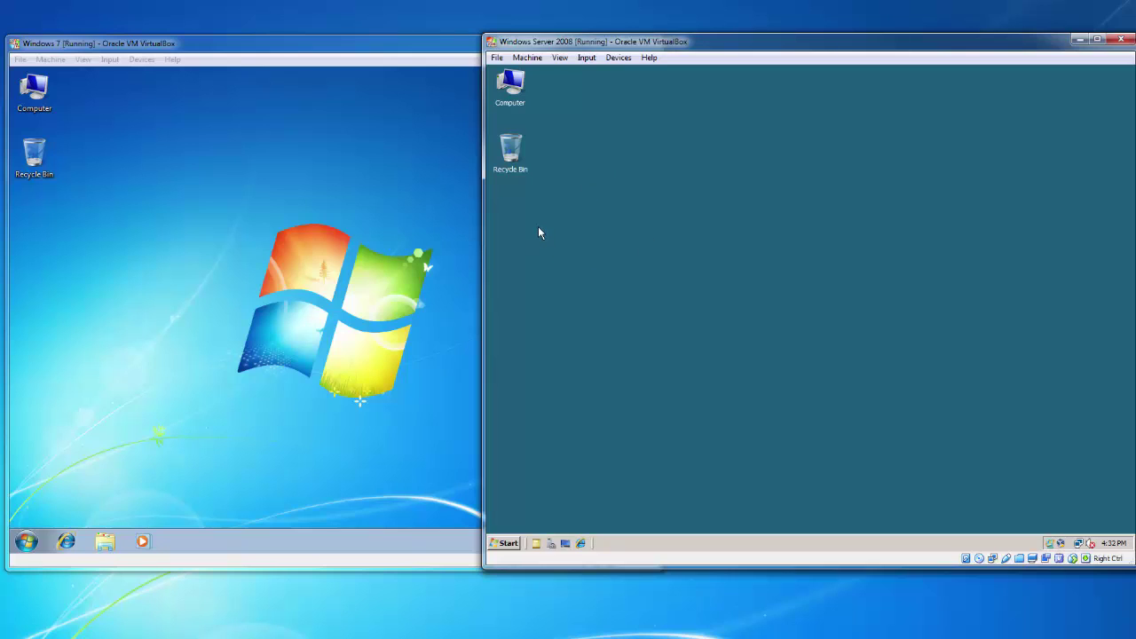
left_click(450, 314)
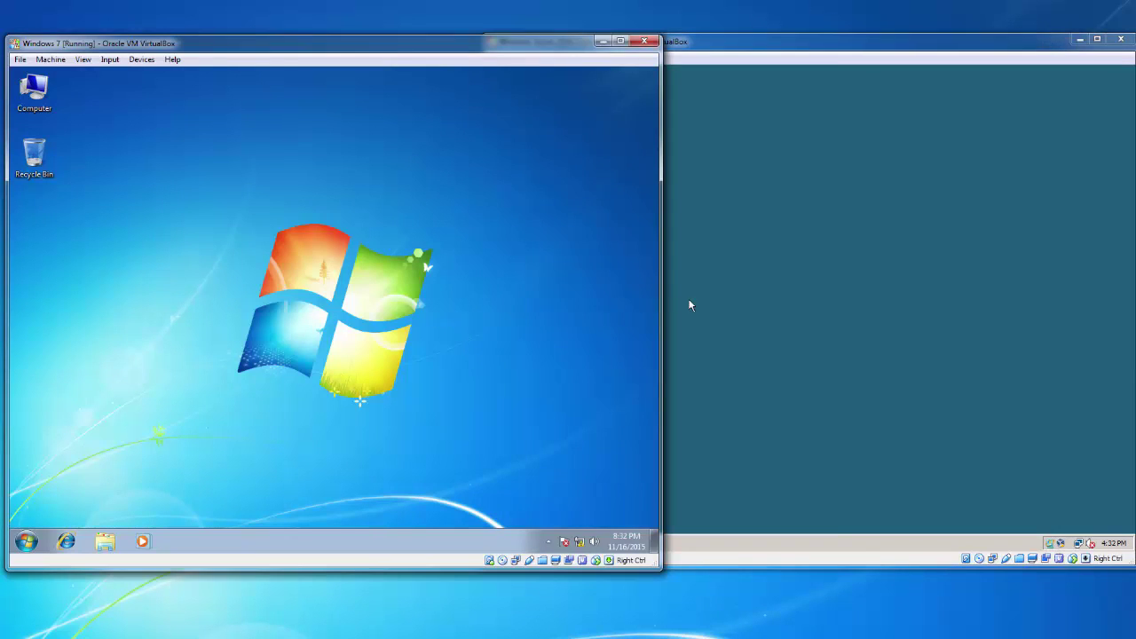
left_click(692, 305)
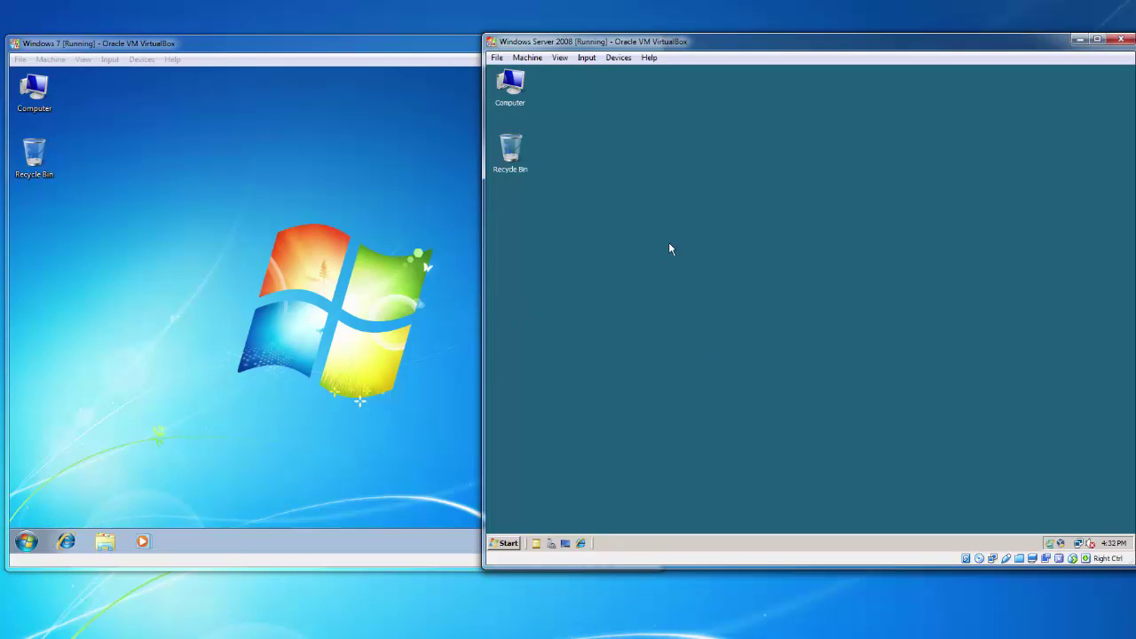
Open the Server 2008 system properties and its Network and Sharing Center
right_click(505, 100)
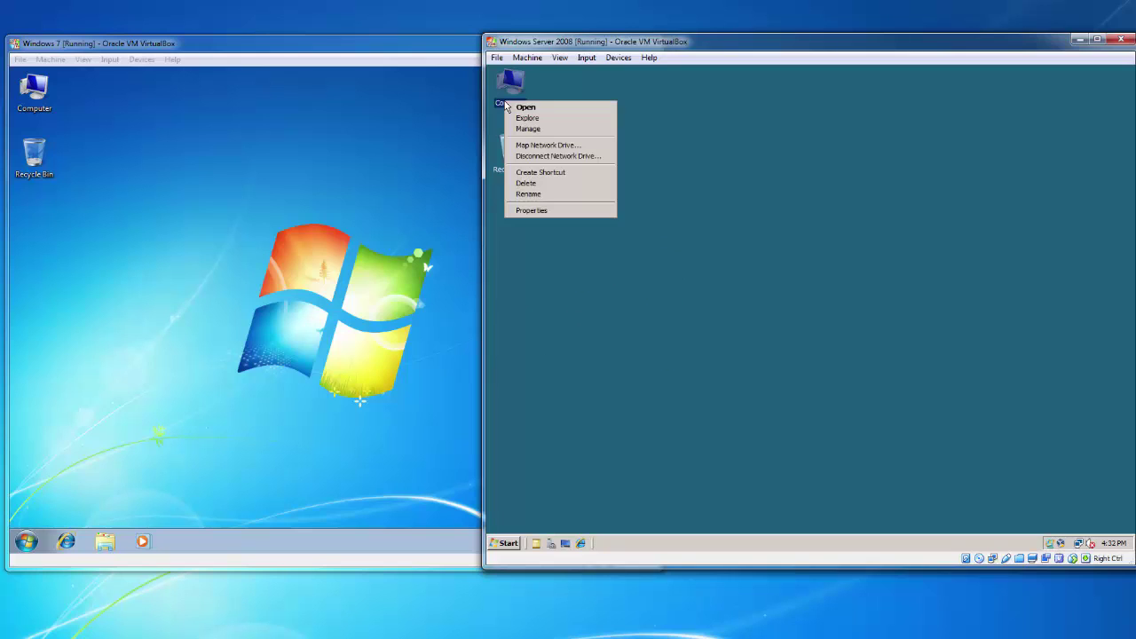
left_click(561, 210)
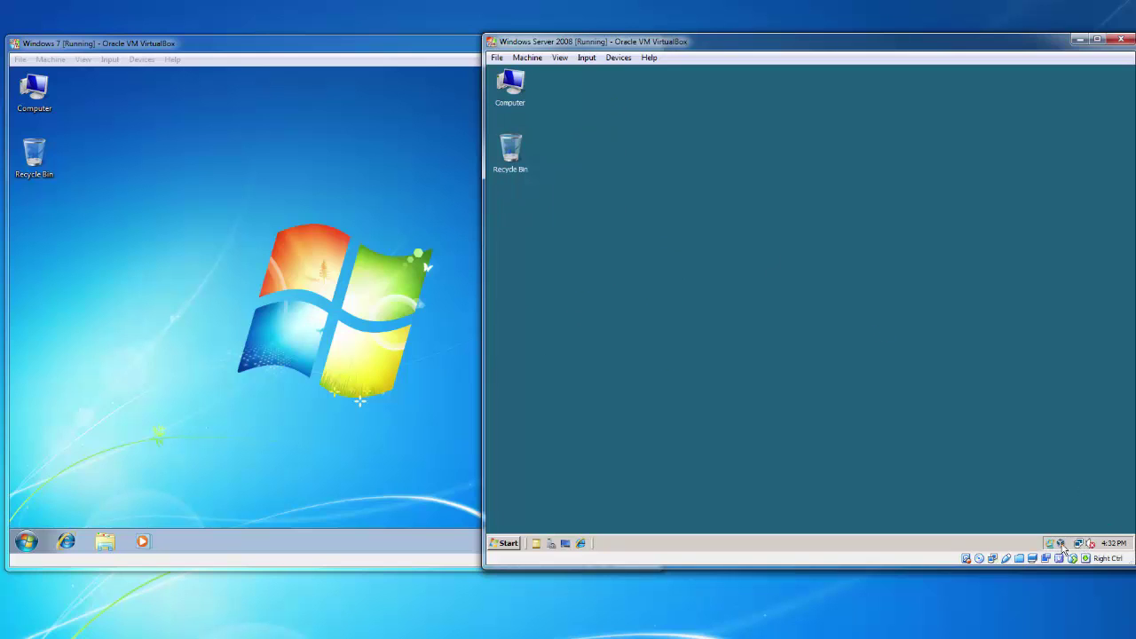
right_click(1080, 547)
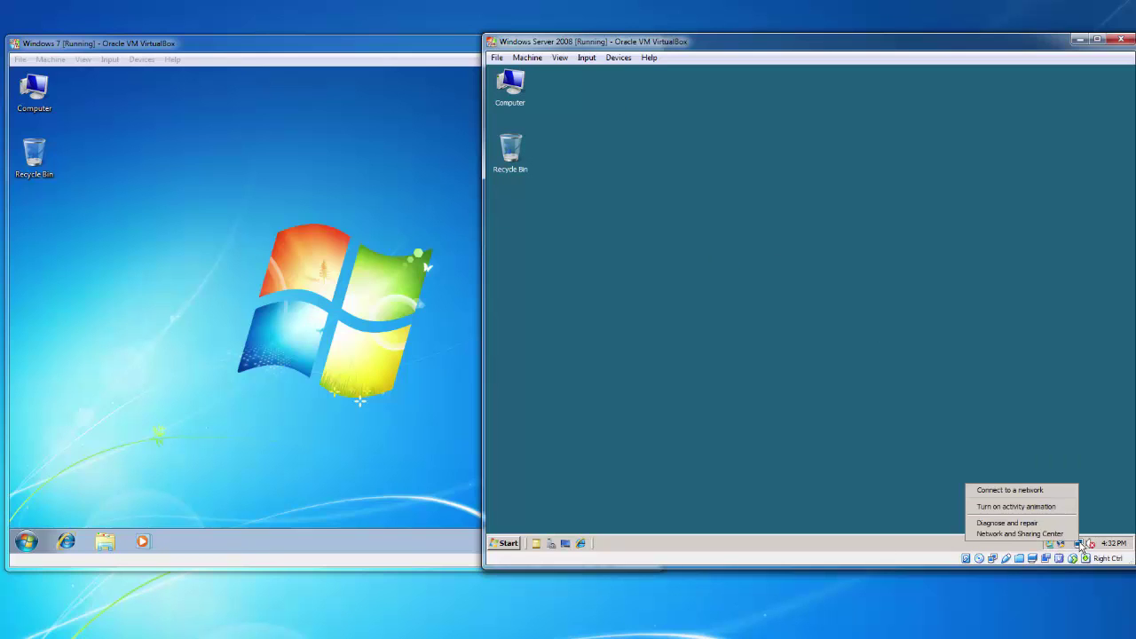
left_click(1021, 533)
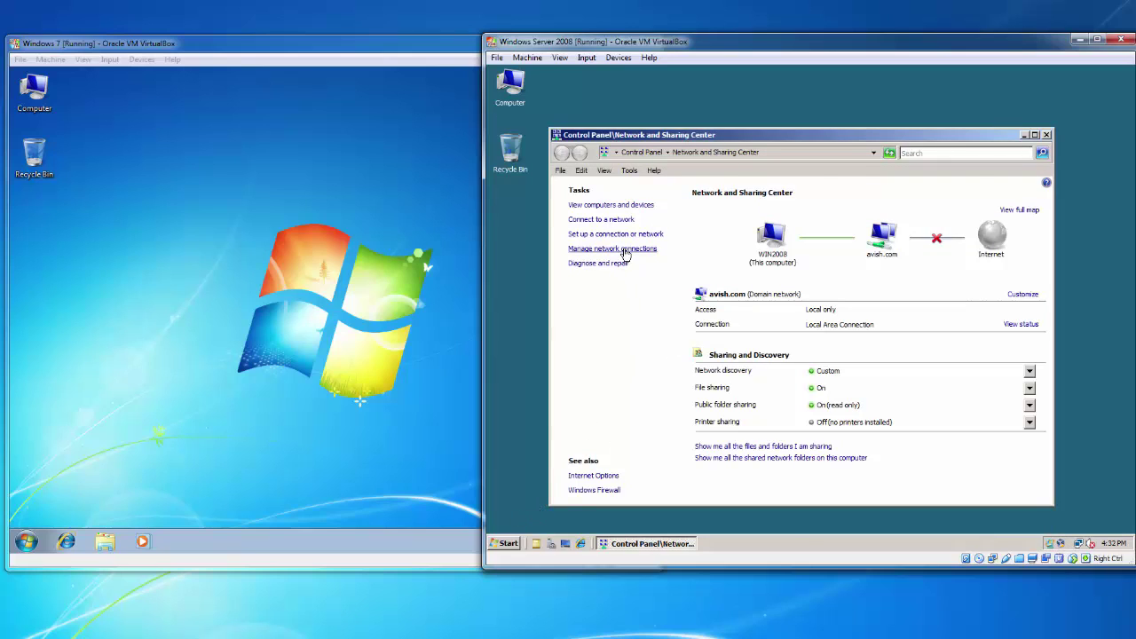
Review Local Area Connection TCP/IPv4: 192.168.0.1, mask 255.255.255.0, gateway 192.168.0.10, DNS 192.168.0.1
left_click(620, 250)
right_click(595, 228)
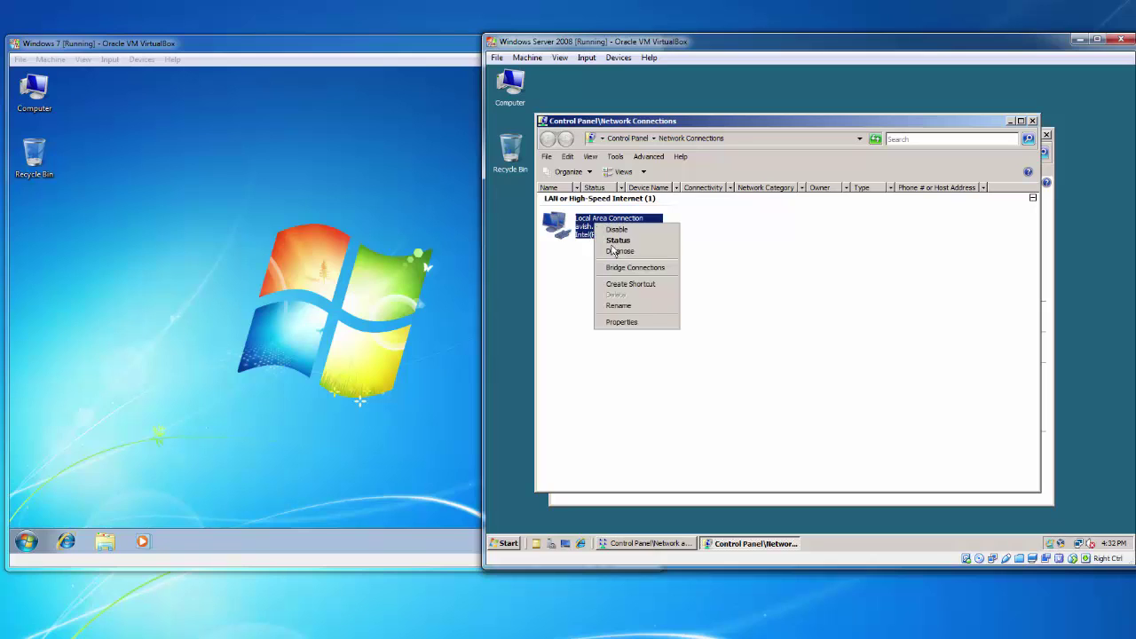
left_click(633, 325)
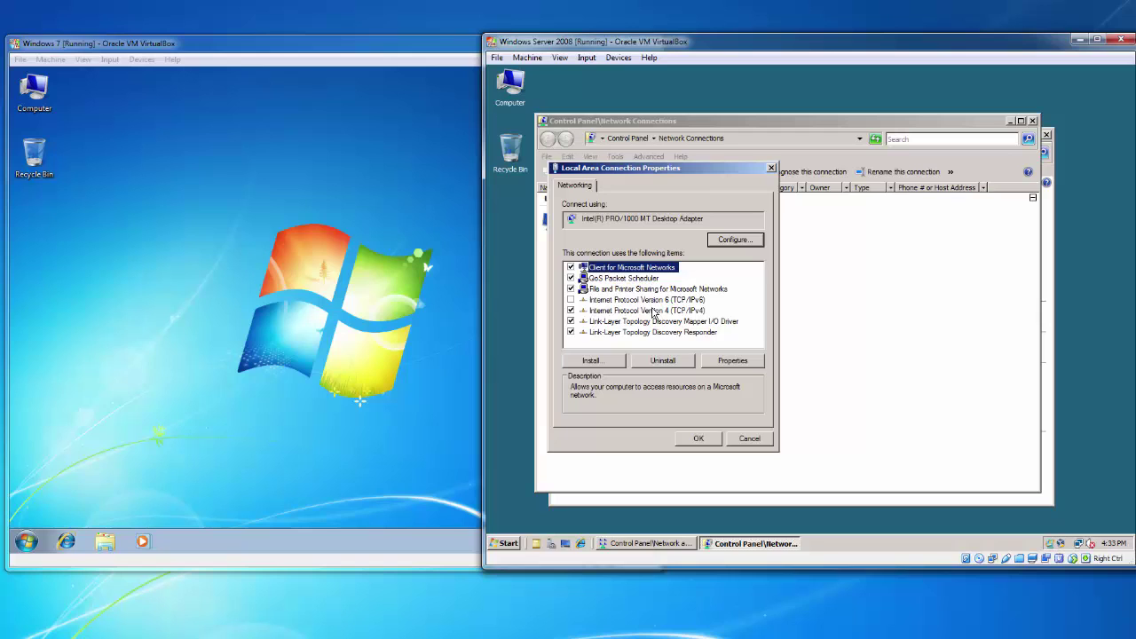
double_click(653, 310)
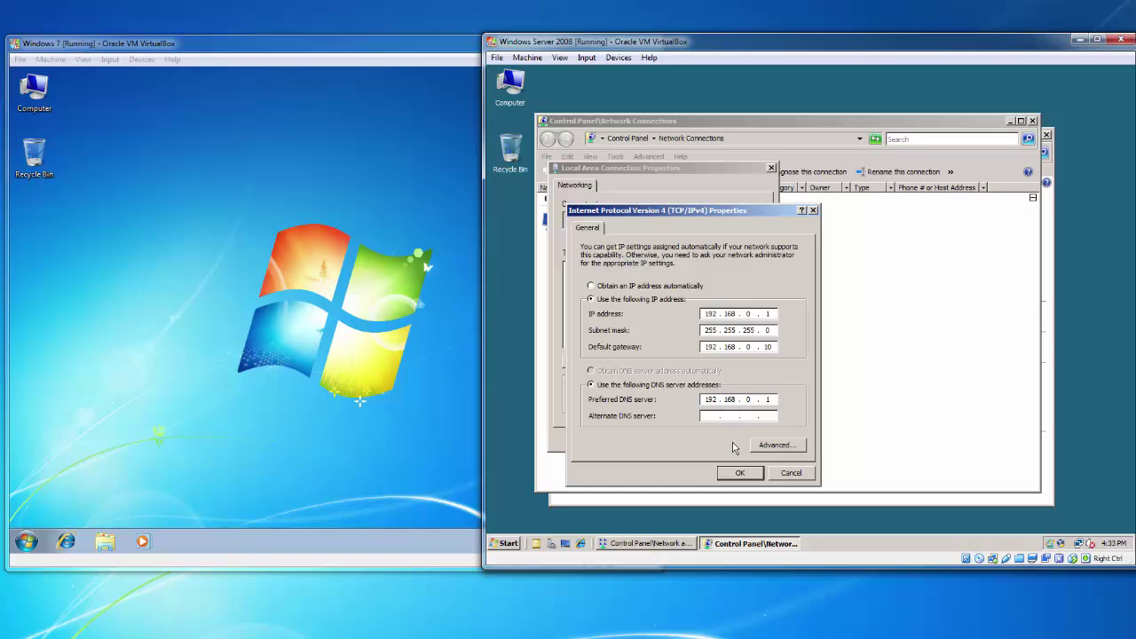
left_click(737, 472)
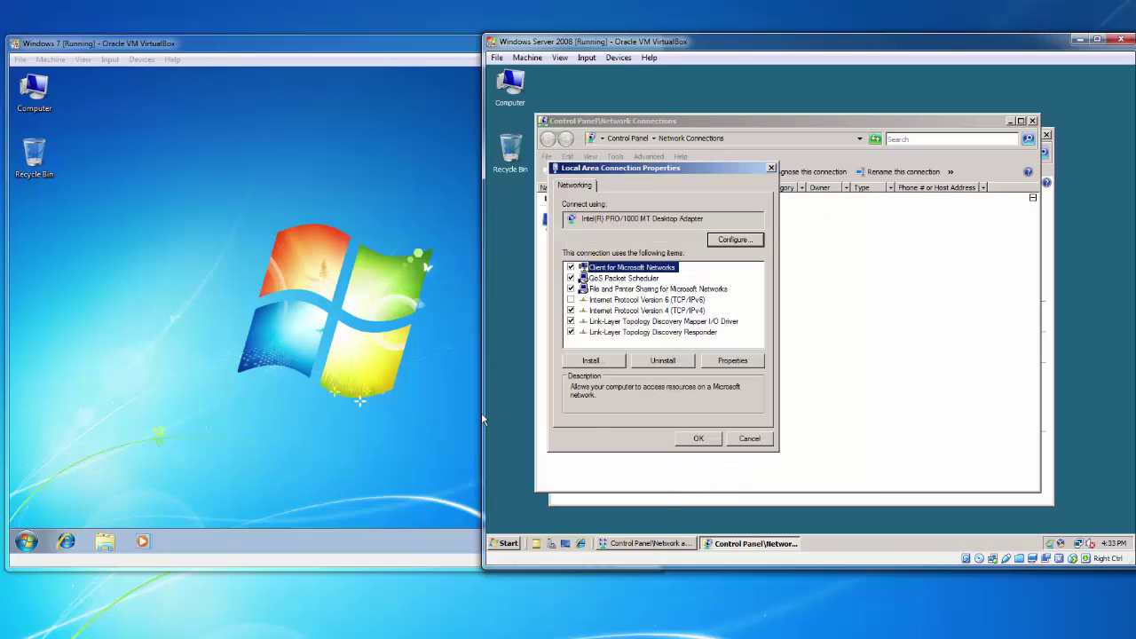
Open and close the Windows 7 VM's Network and Sharing Center
left_click(404, 419)
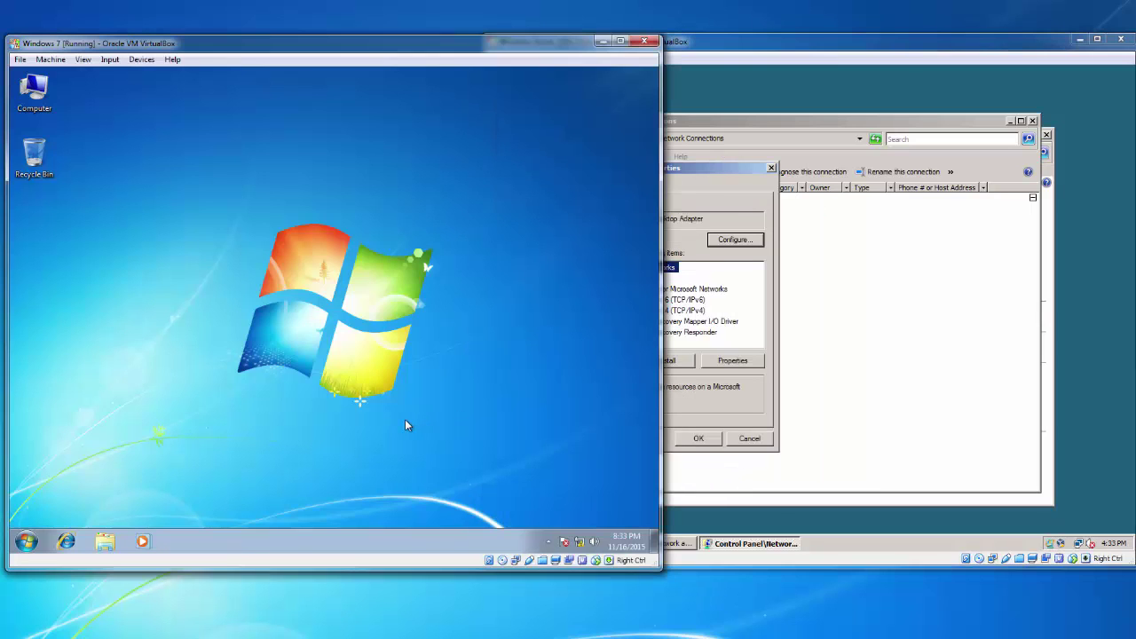
right_click(579, 541)
left_click(581, 535)
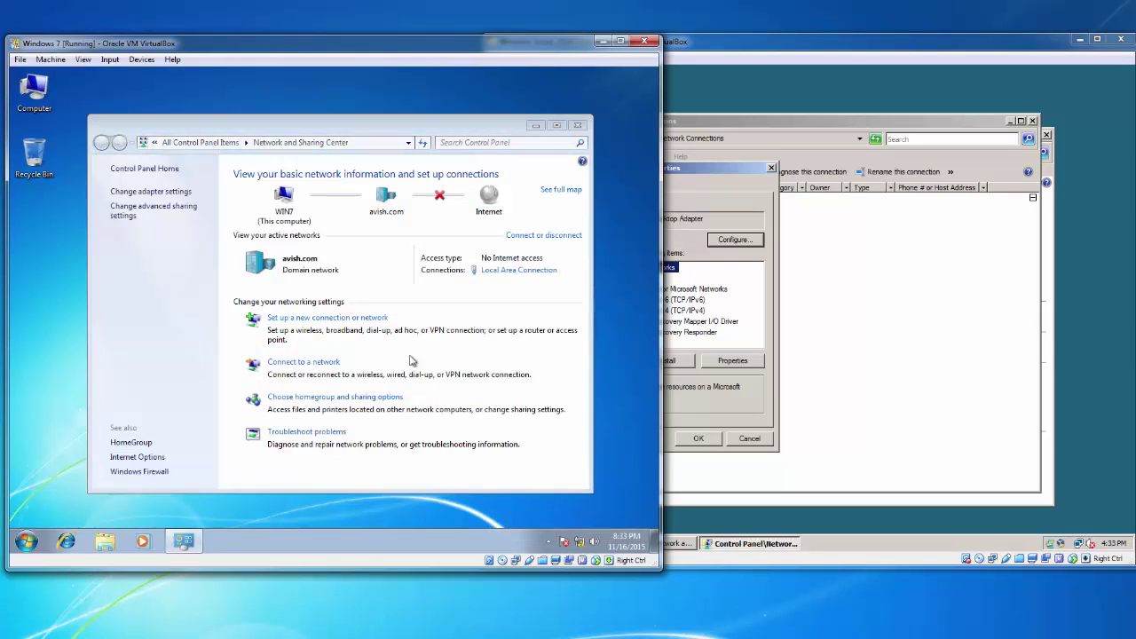
left_click(578, 125)
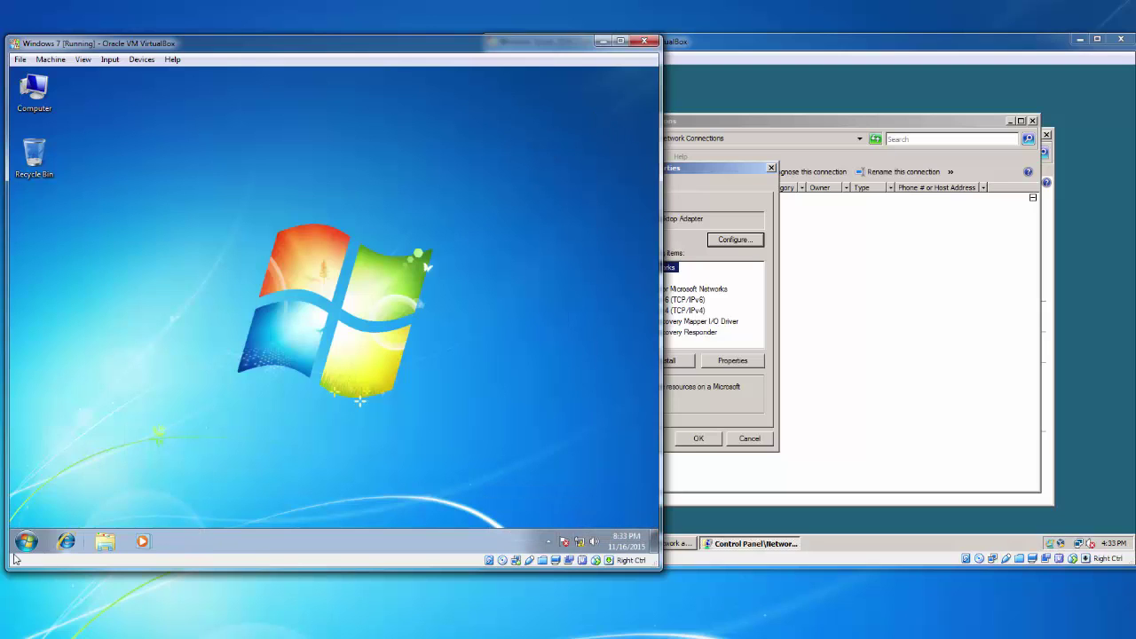
Run ipconfig in a Windows 7 command prompt, showing IPv4 192.168.0.5, then close it
left_click(26, 540)
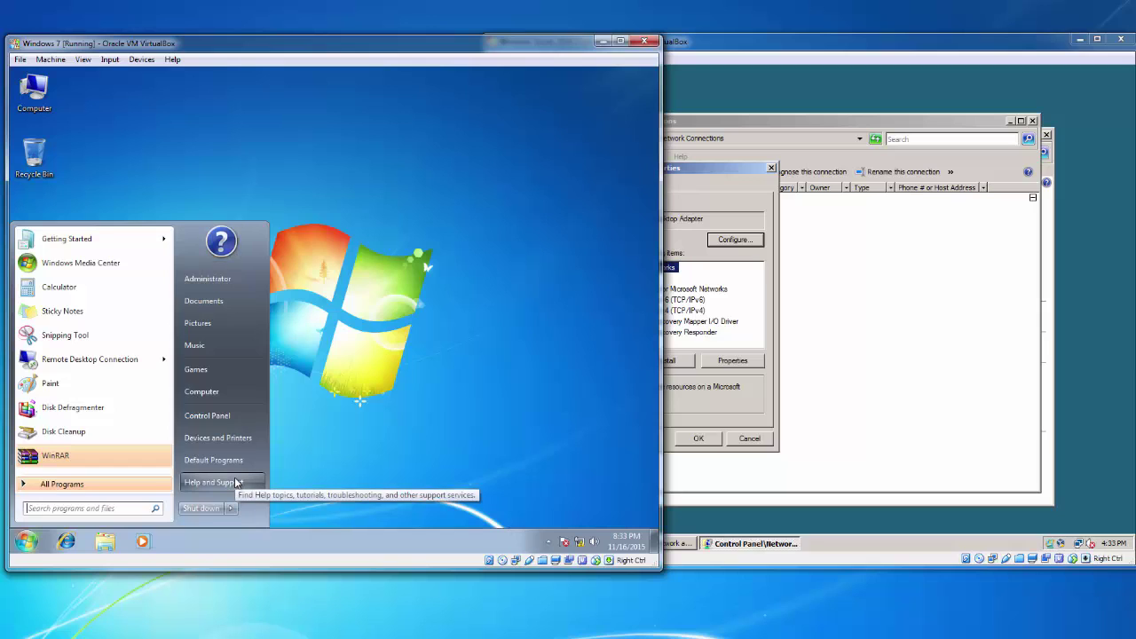
type("cmd")
key("Return")
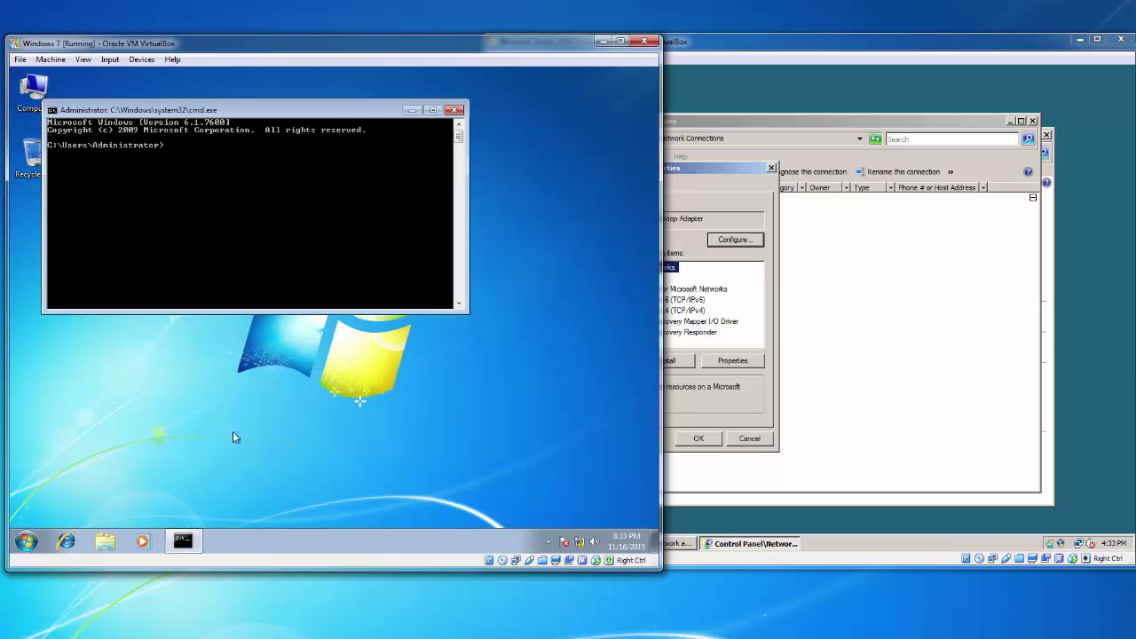
type("ipconfig")
key("Return")
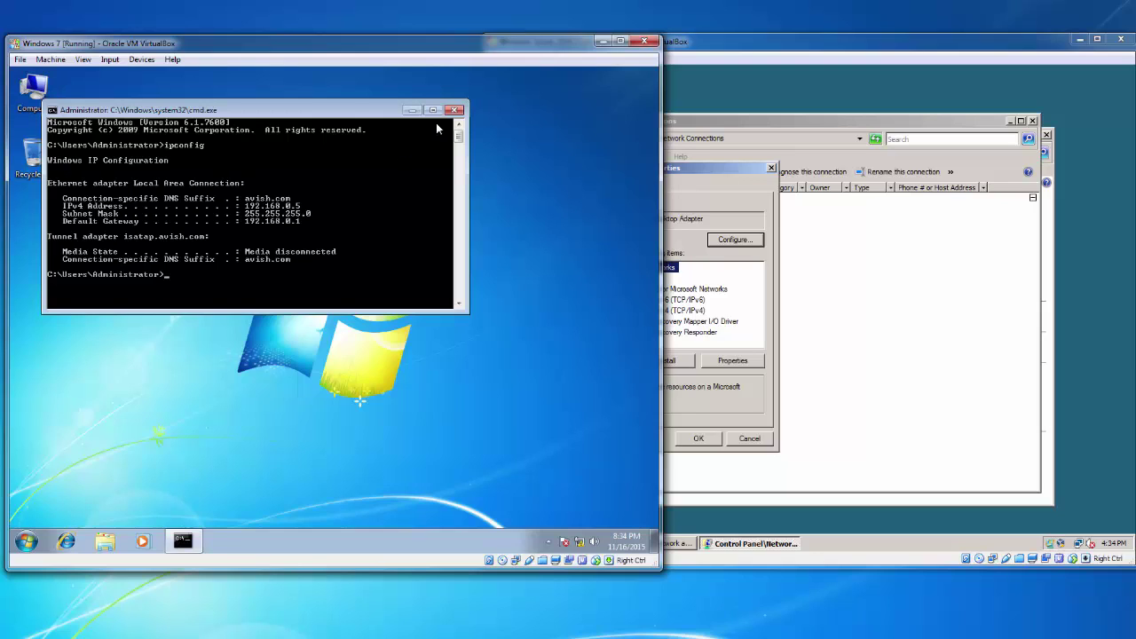
left_click(455, 110)
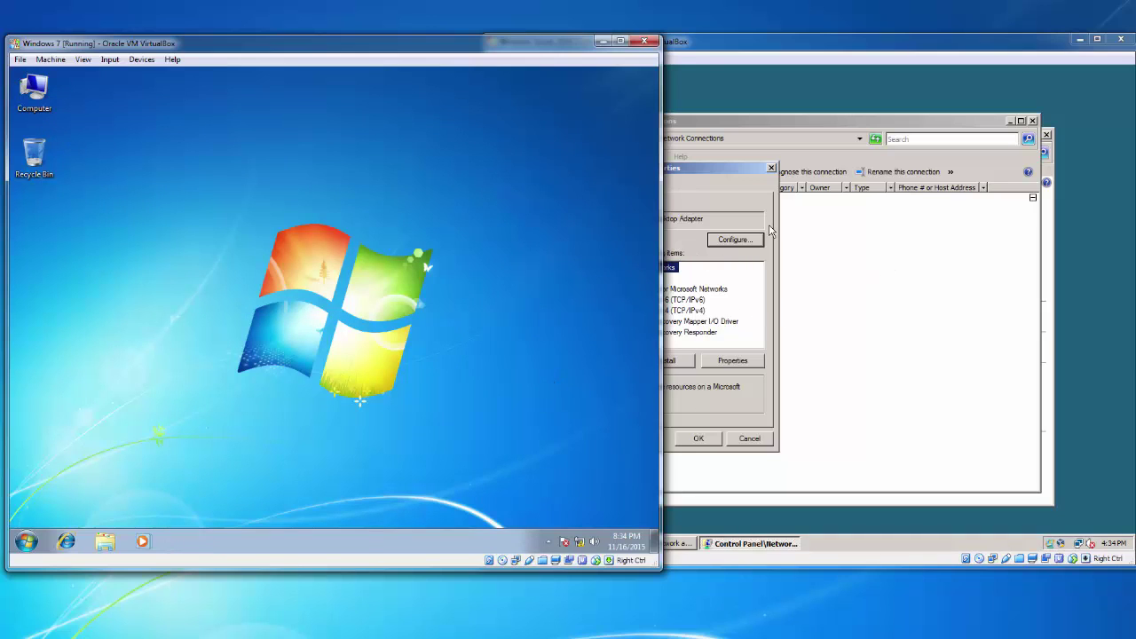
Close the Server's Local Area Connection properties, Network Connections and Network and Sharing Center windows
left_click(752, 194)
left_click(771, 168)
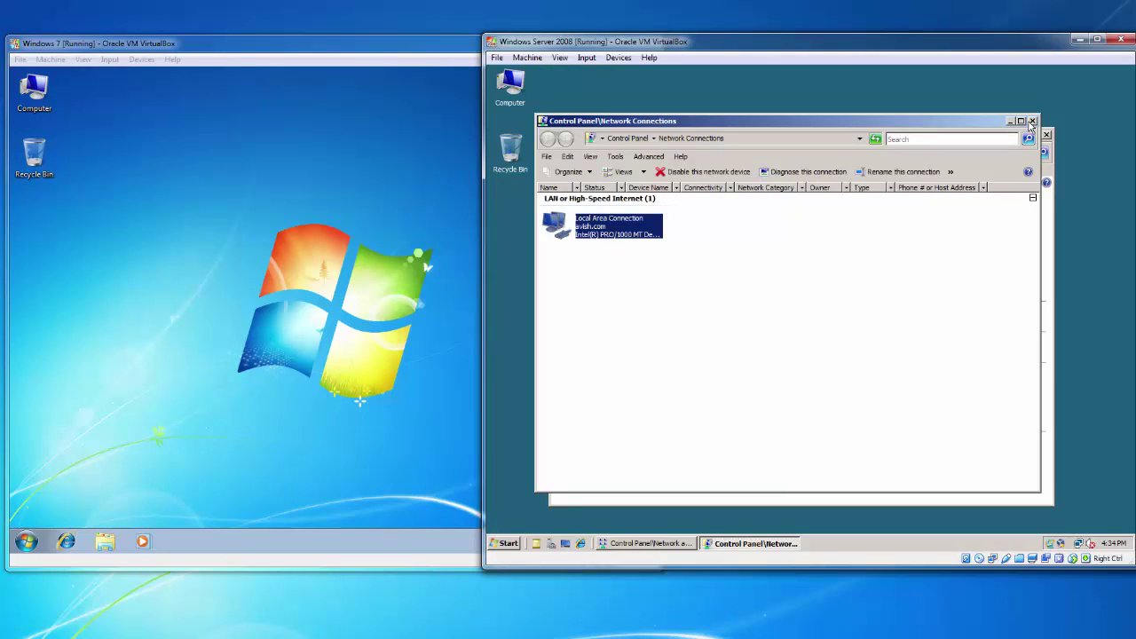
left_click(1031, 121)
left_click(1046, 134)
Ping 192.168.0.1 from a Windows 7 command prompt and get four replies
left_click(222, 443)
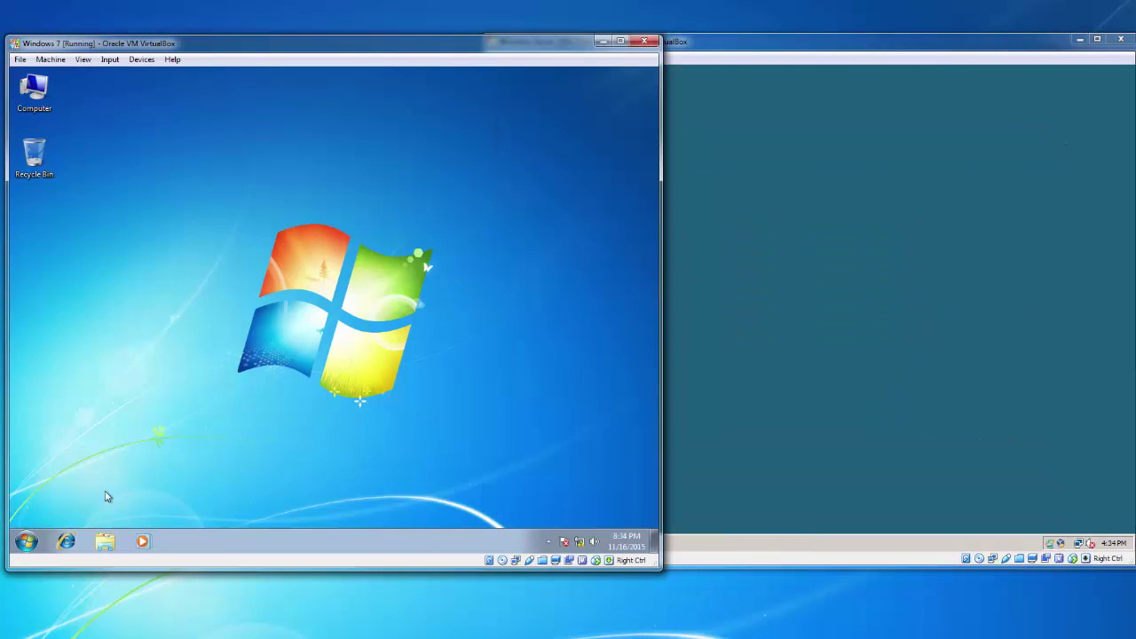
left_click(27, 541)
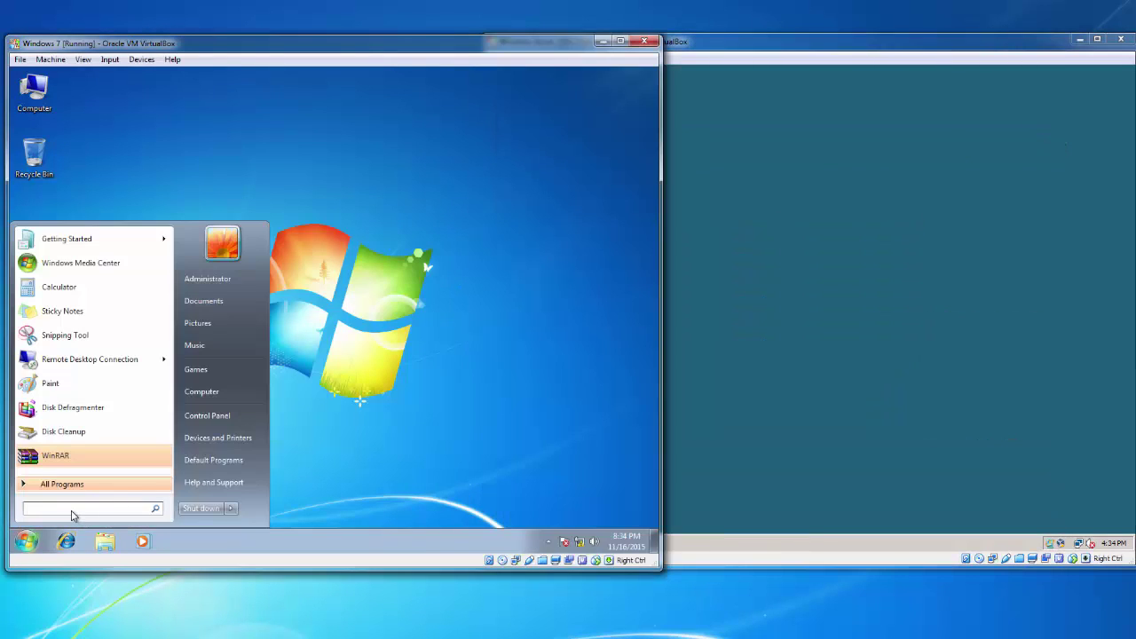
type("cmd")
key("Return")
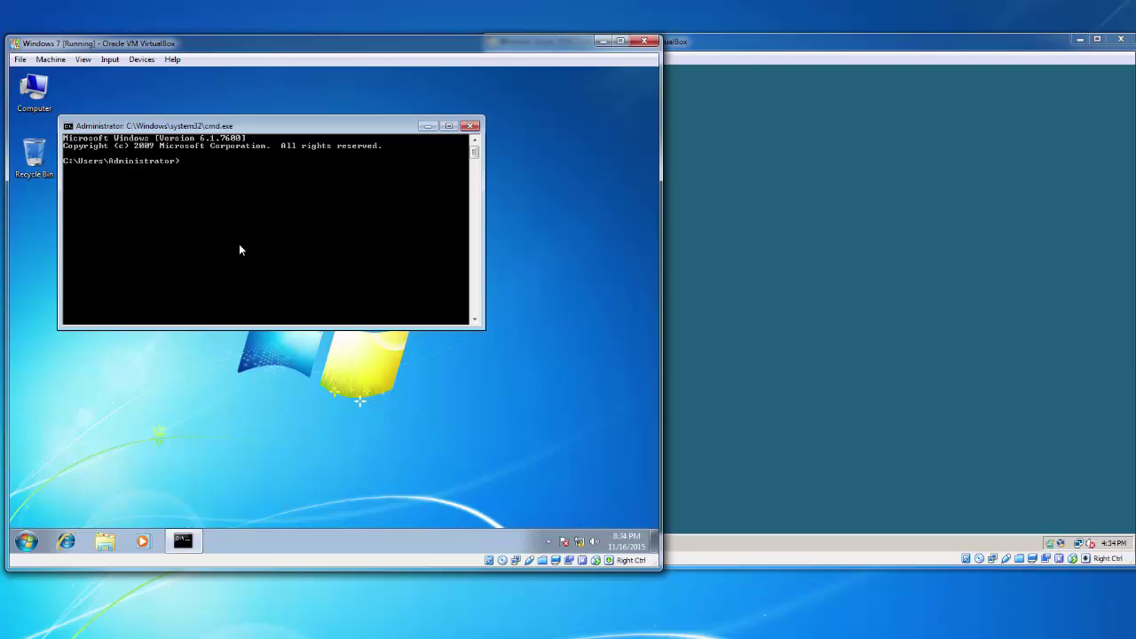
type("ping 192.168.0.1")
key("Return")
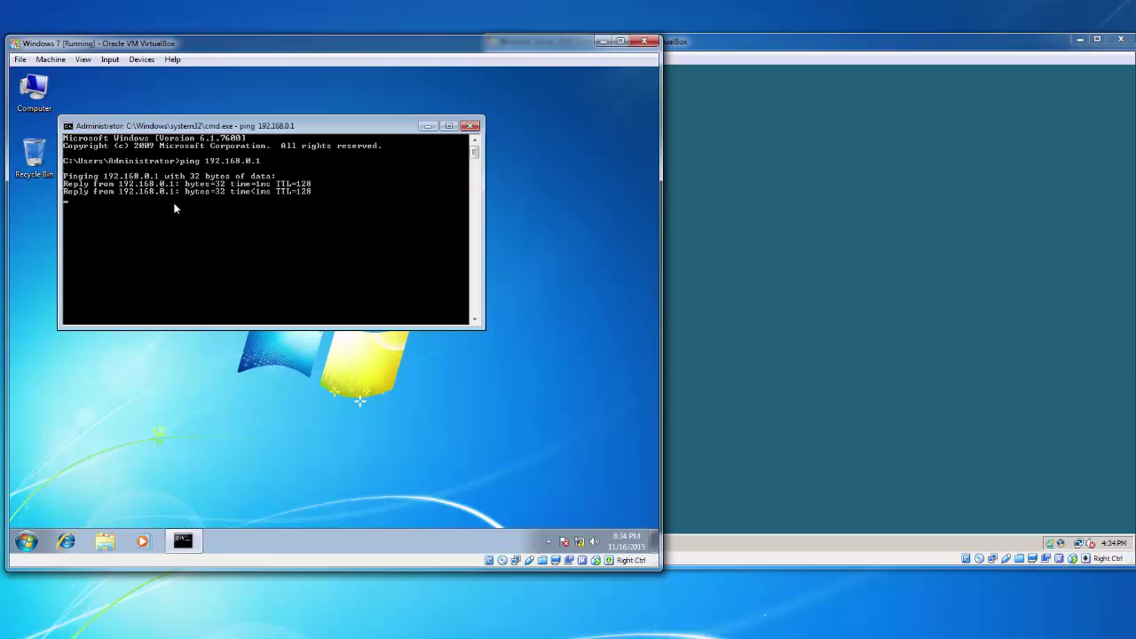
left_click(751, 202)
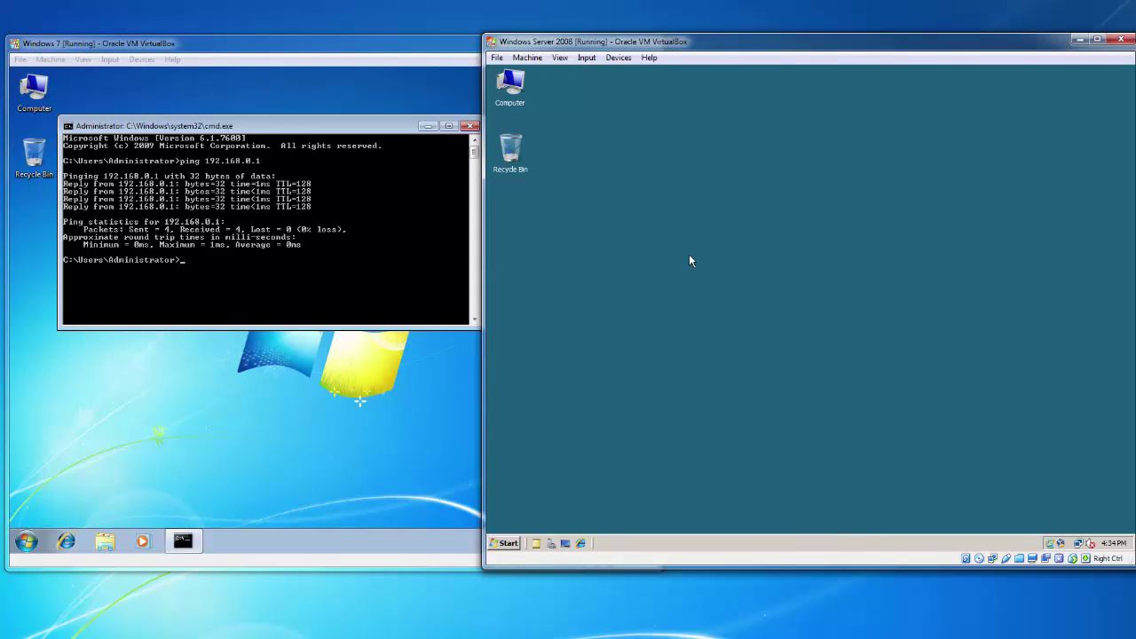
left_click(395, 373)
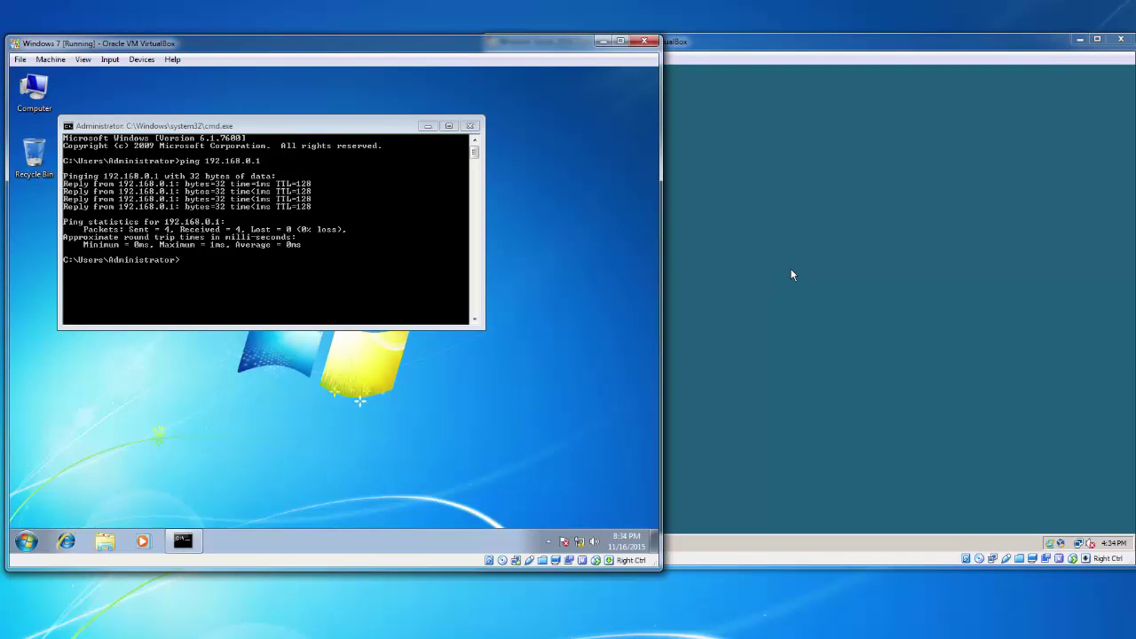
Open a Command Prompt as administrator on the Server 2008 VM
left_click(826, 296)
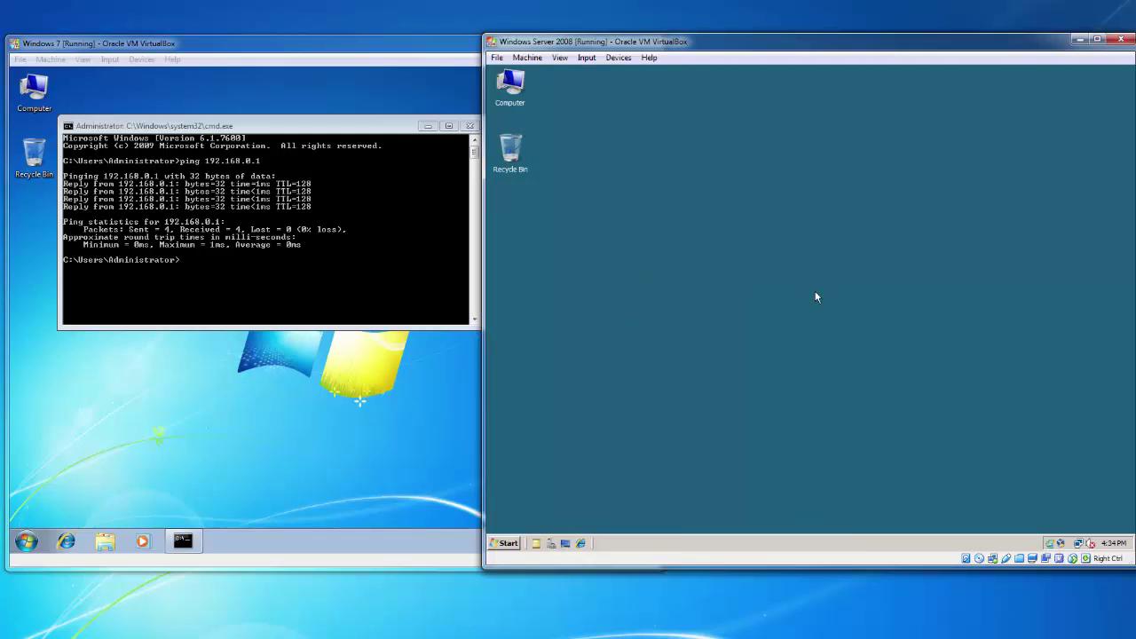
left_click(512, 542)
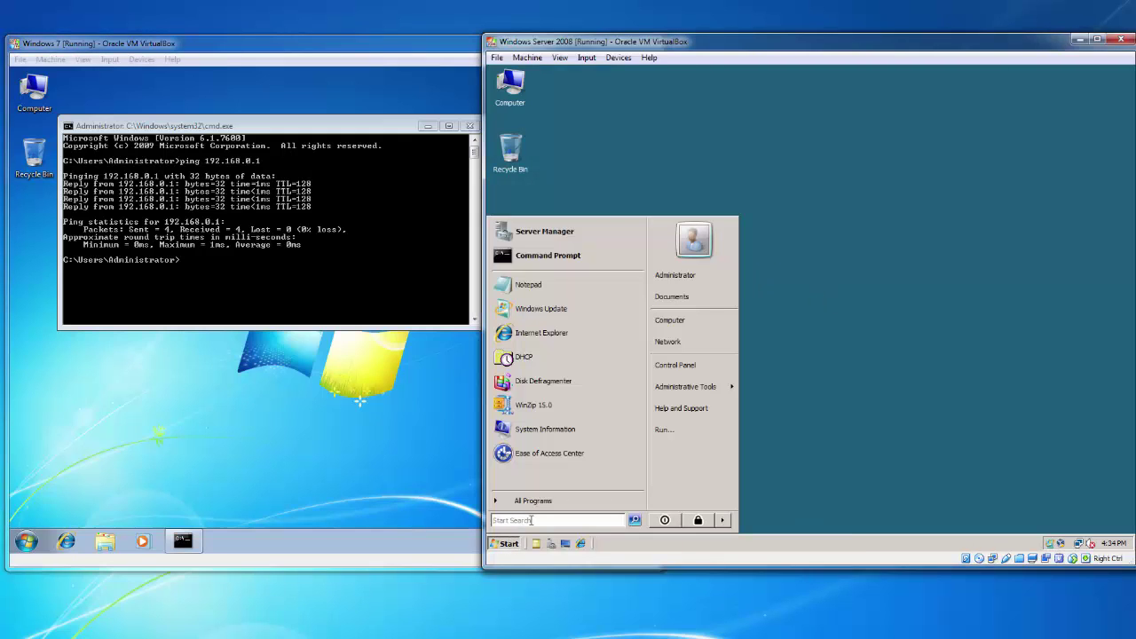
right_click(546, 259)
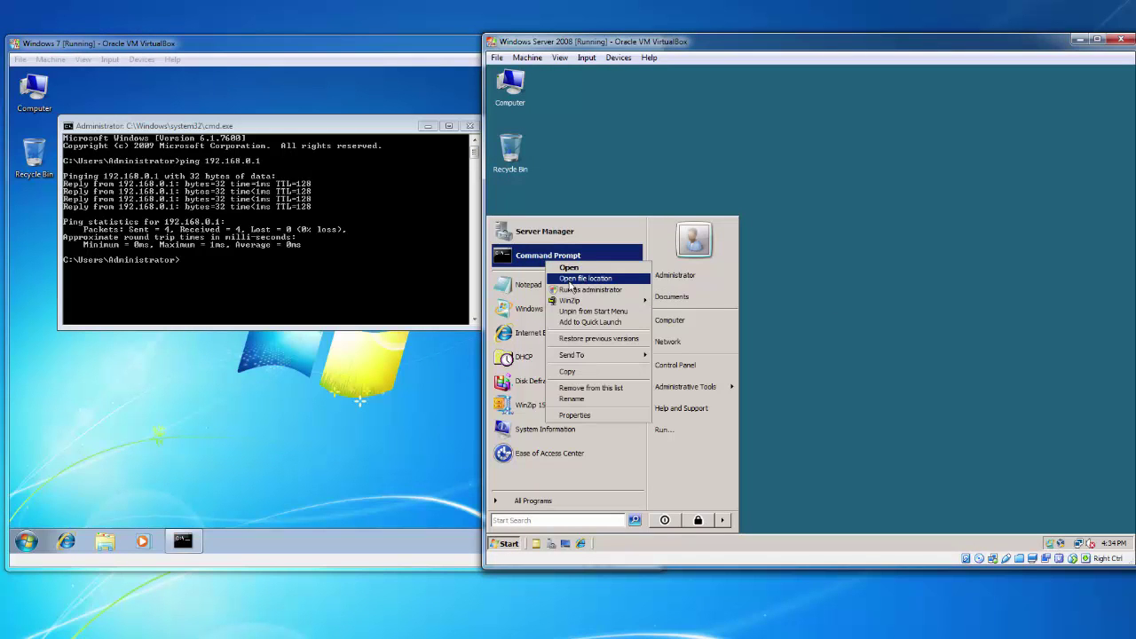
left_click(585, 289)
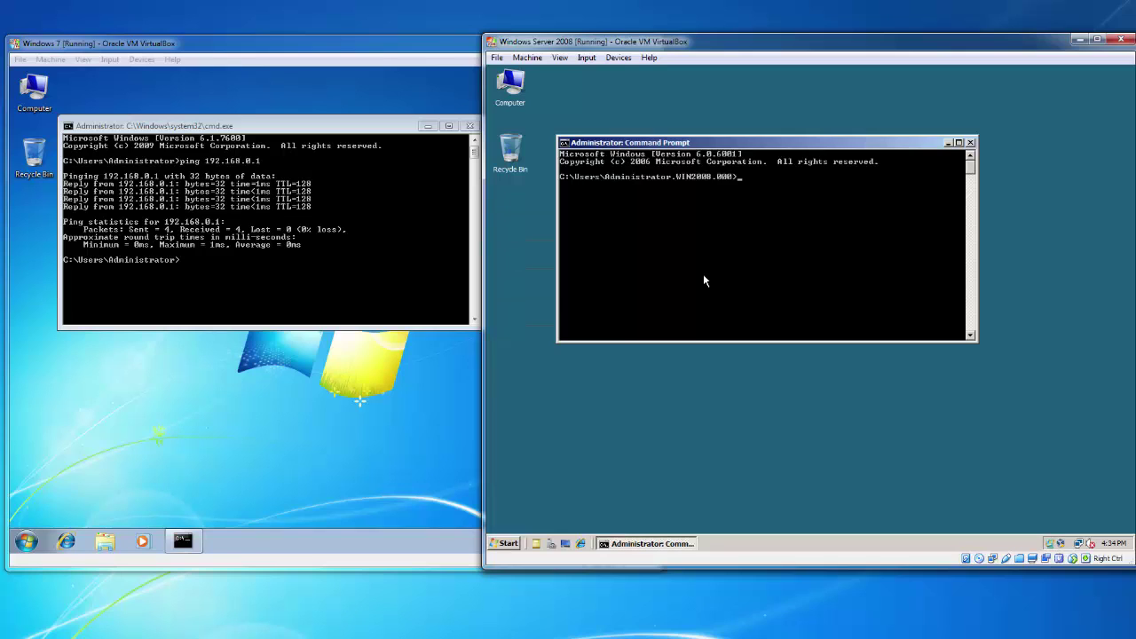
Ping 192.168.0.5 with four replies and 0% loss, then close the prompt
type("ping 192.168.0.5")
key("Return")
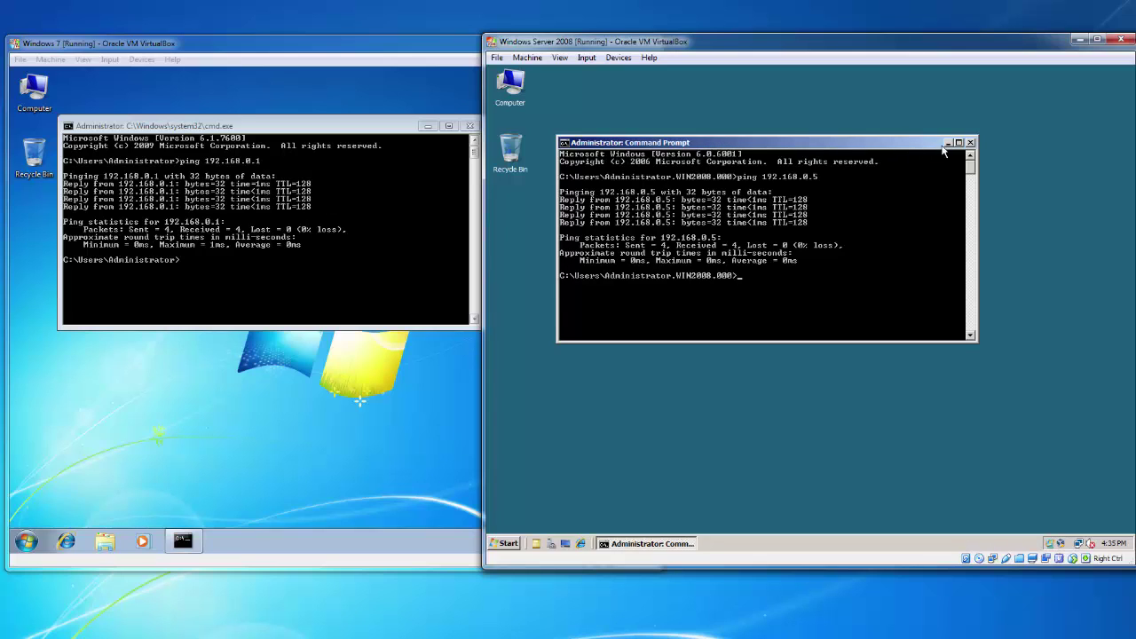
left_click(970, 142)
left_click(458, 131)
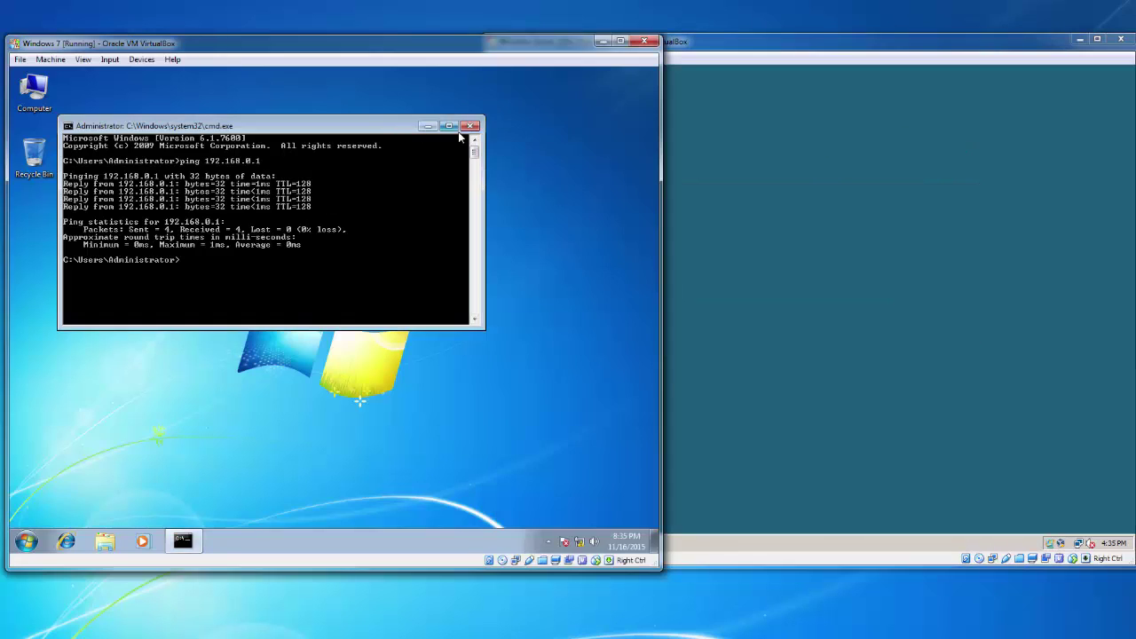
Close the Windows 7 command prompt and return focus to the Server 2008 VM
left_click(470, 125)
left_click(809, 192)
left_click(451, 195)
left_click(677, 194)
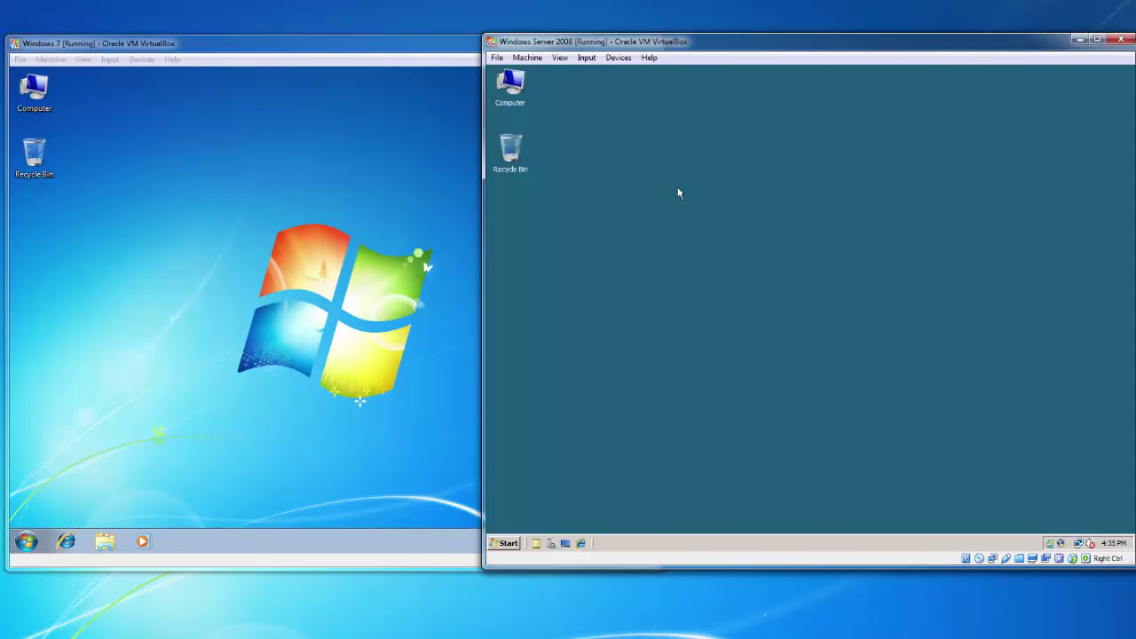
Open the Server 2008 System page showing computer name Win2008 and domain avish.com
right_click(523, 105)
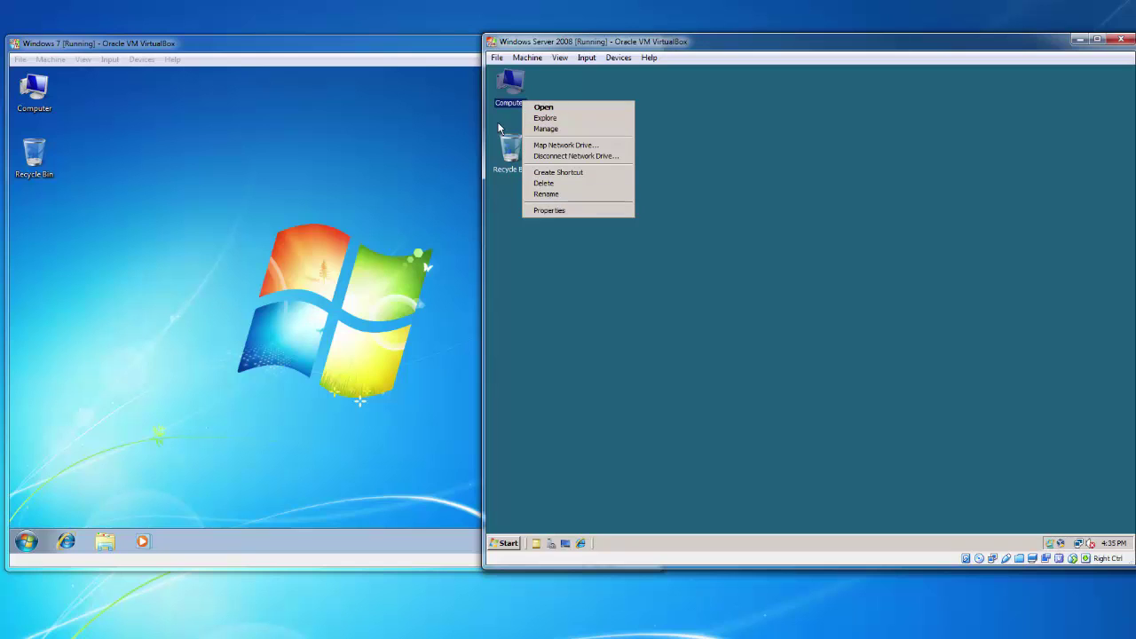
right_click(519, 97)
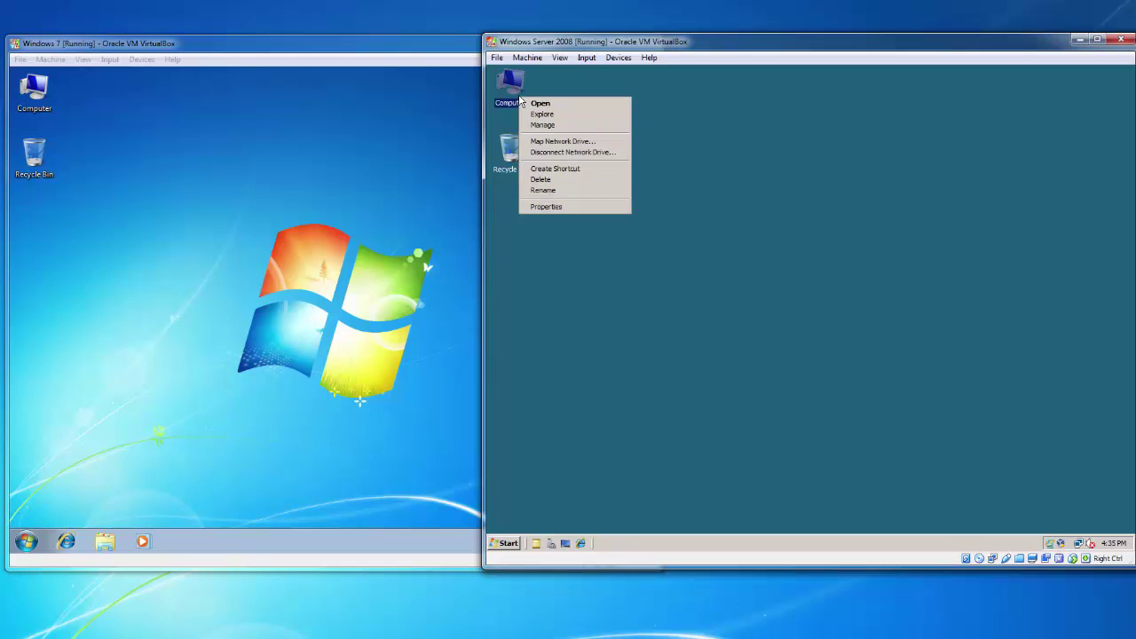
left_click(561, 211)
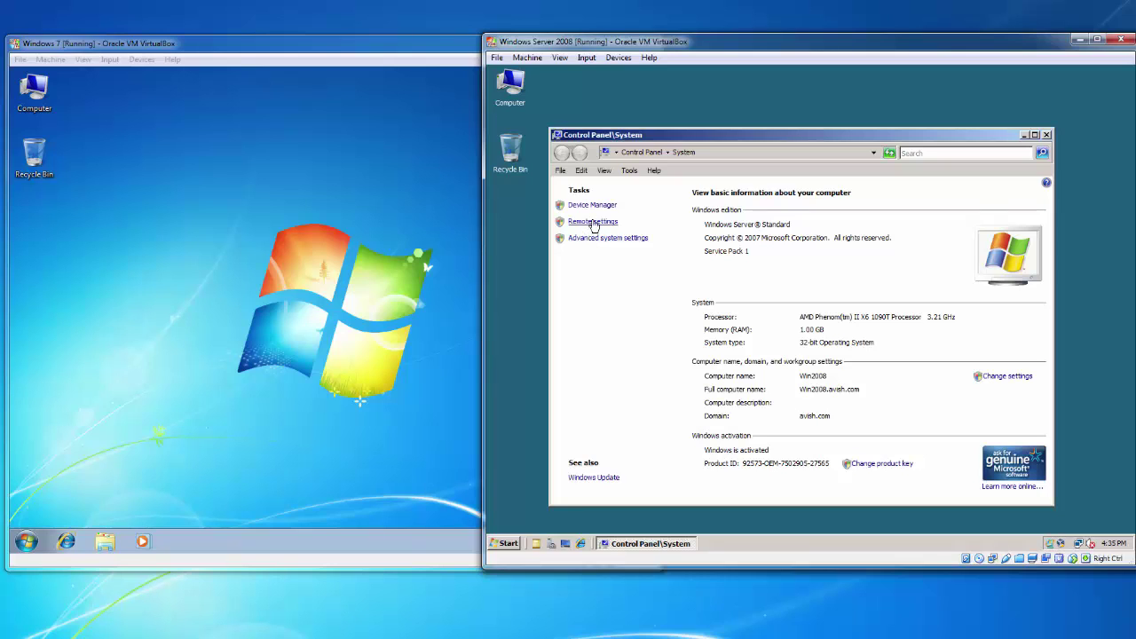
Open the Server 2008 Remote settings in System Properties
left_click(593, 223)
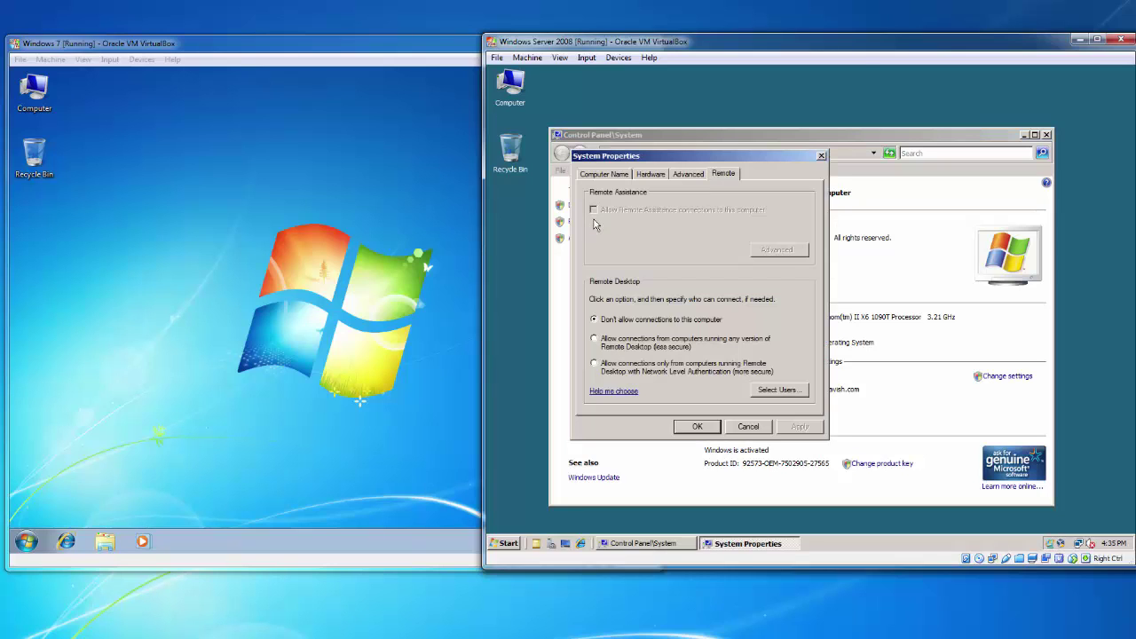
left_click(688, 174)
left_click(651, 174)
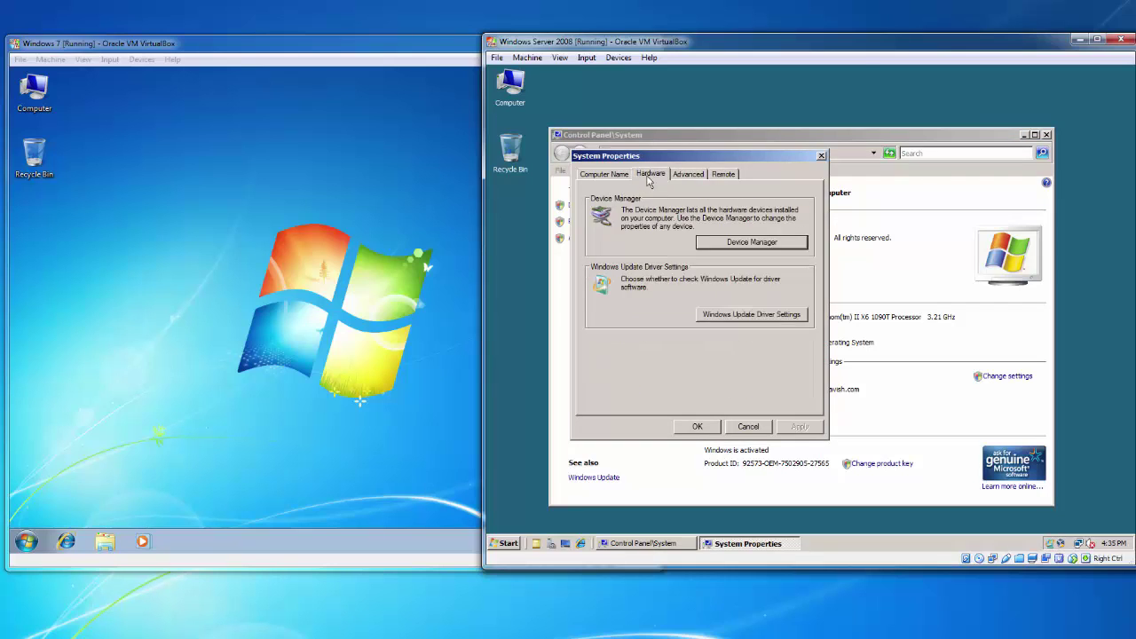
left_click(605, 174)
left_click(688, 174)
left_click(721, 174)
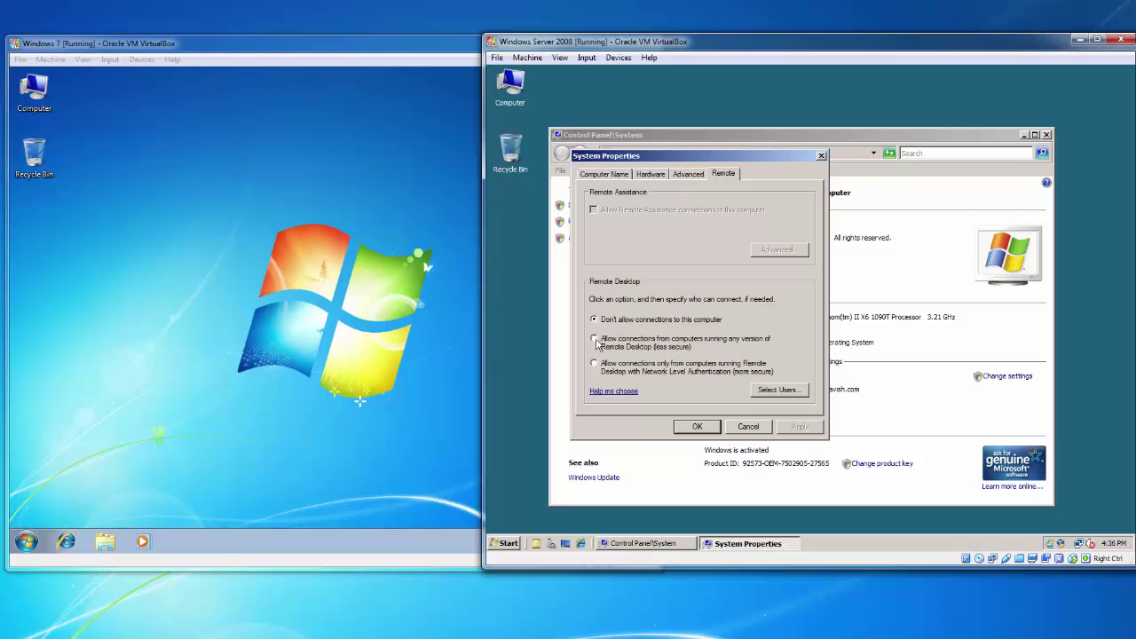
Allow connections from any Remote Desktop version, acknowledge the firewall notice, apply and confirm
left_click(594, 341)
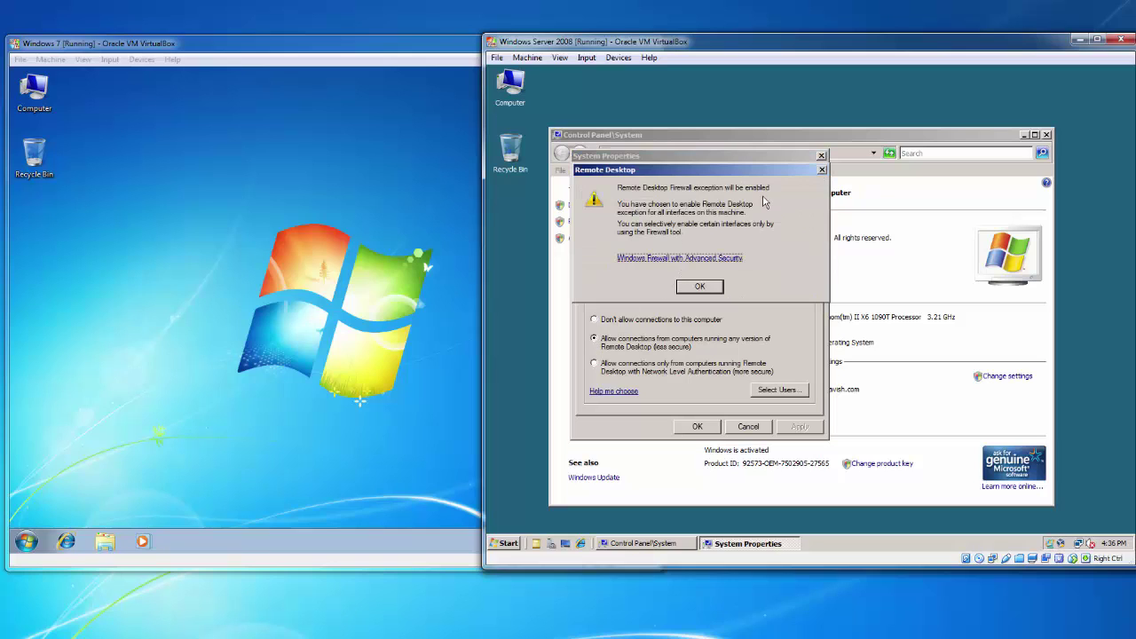
left_click(707, 288)
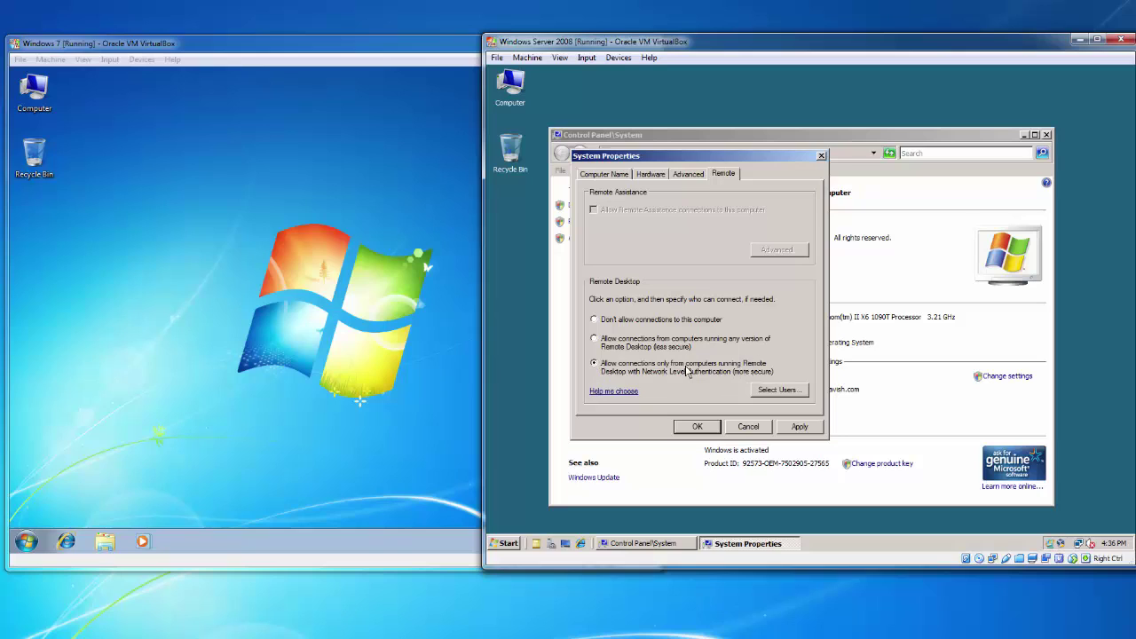
left_click(594, 343)
left_click(804, 427)
left_click(700, 427)
left_click(700, 427)
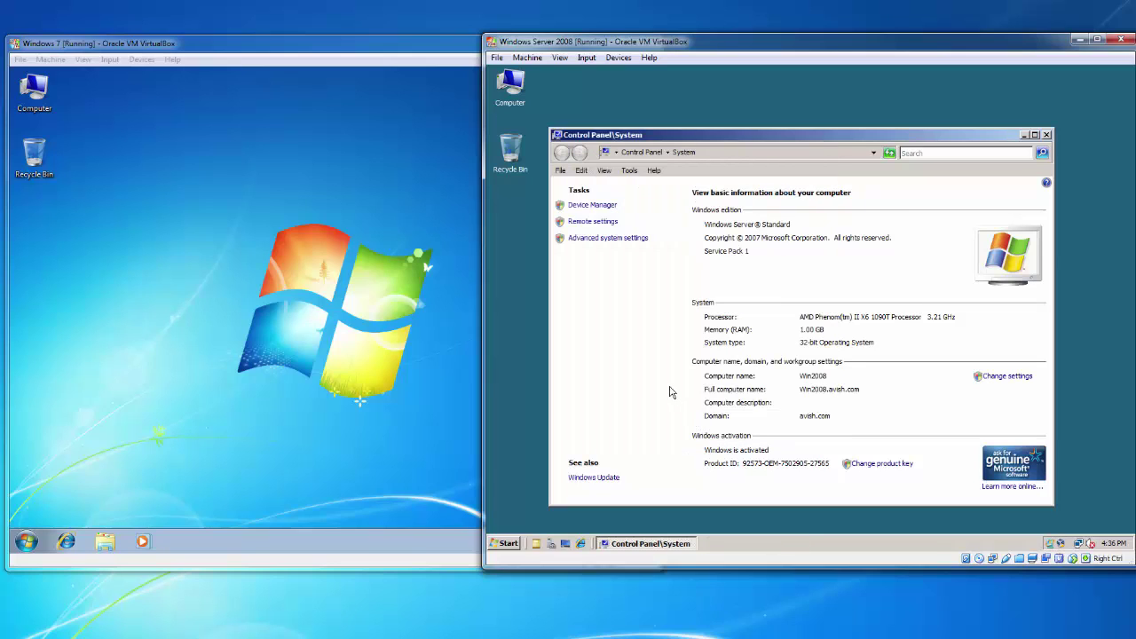
left_click(360, 317)
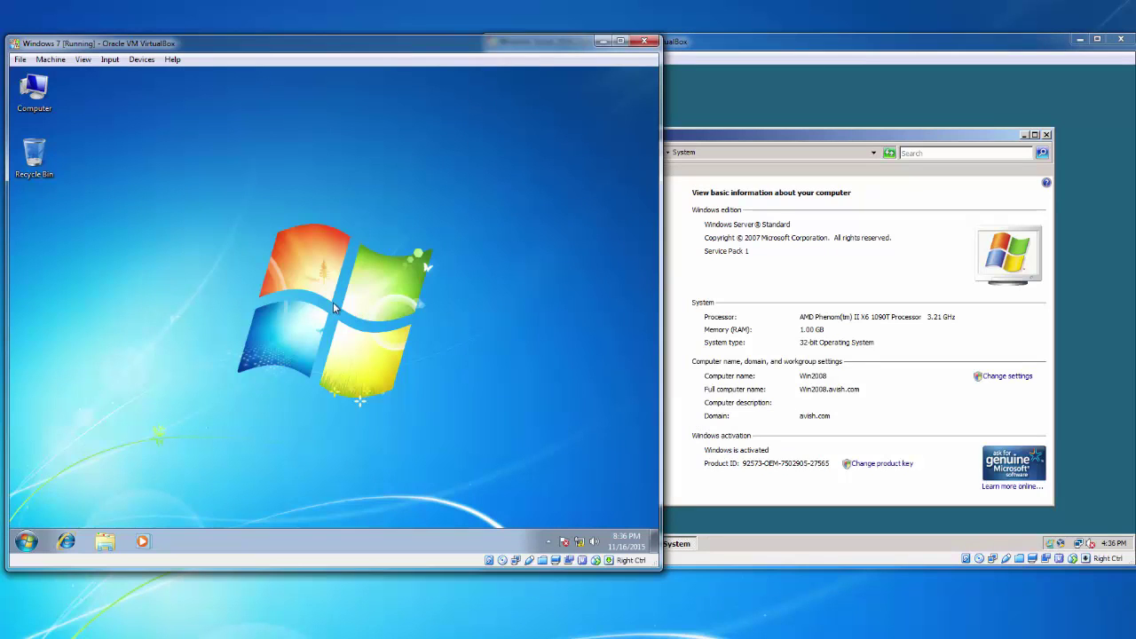
Open the Windows 7 Remote settings from Computer Properties
right_click(37, 114)
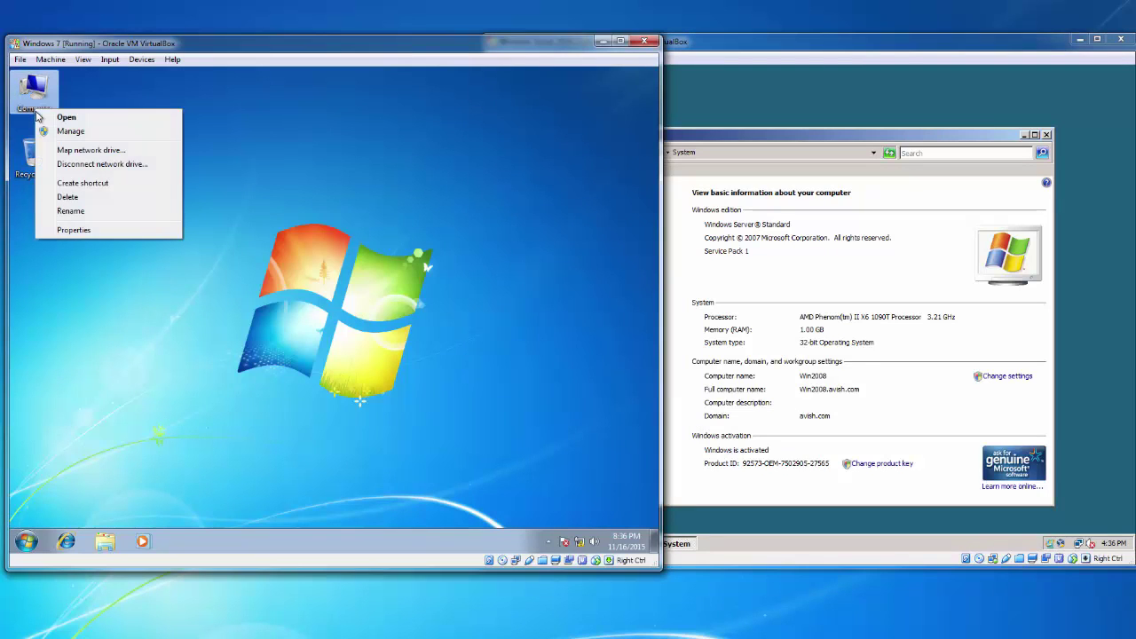
left_click(80, 230)
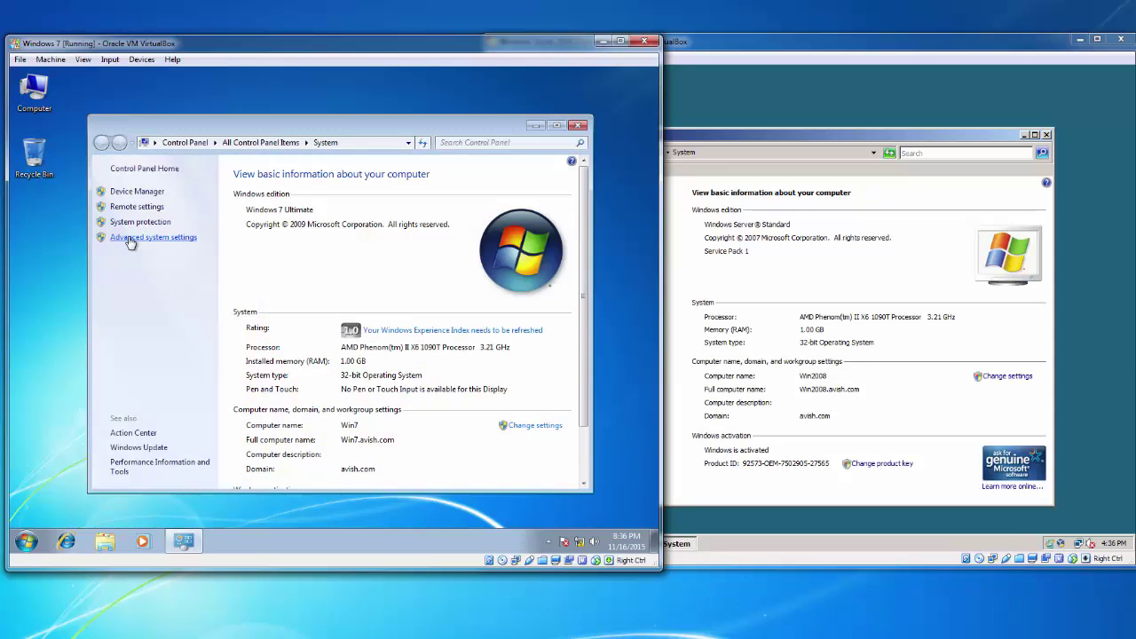
left_click(145, 209)
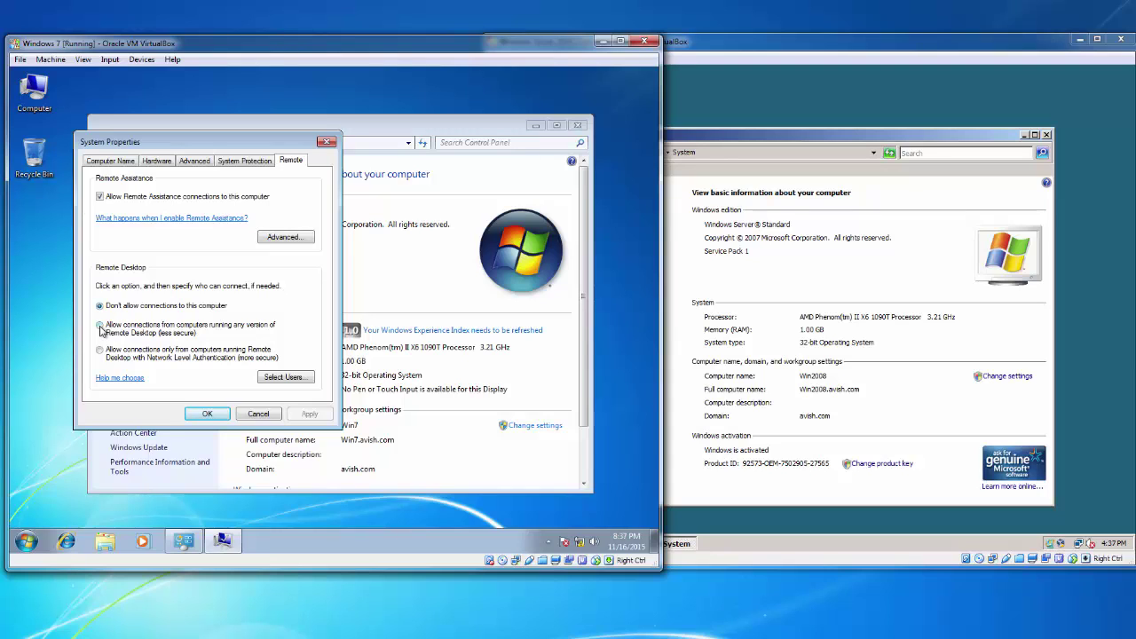
Allow Remote Desktop connections from any version, apply, and close the System window
left_click(100, 326)
left_click(310, 415)
left_click(207, 414)
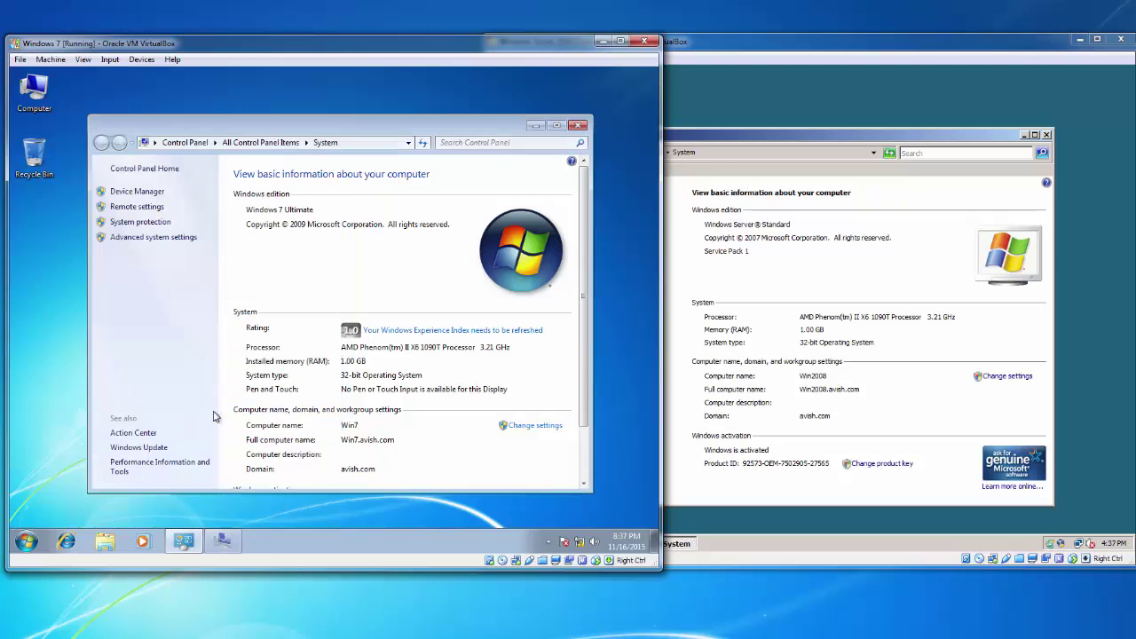
left_click(577, 126)
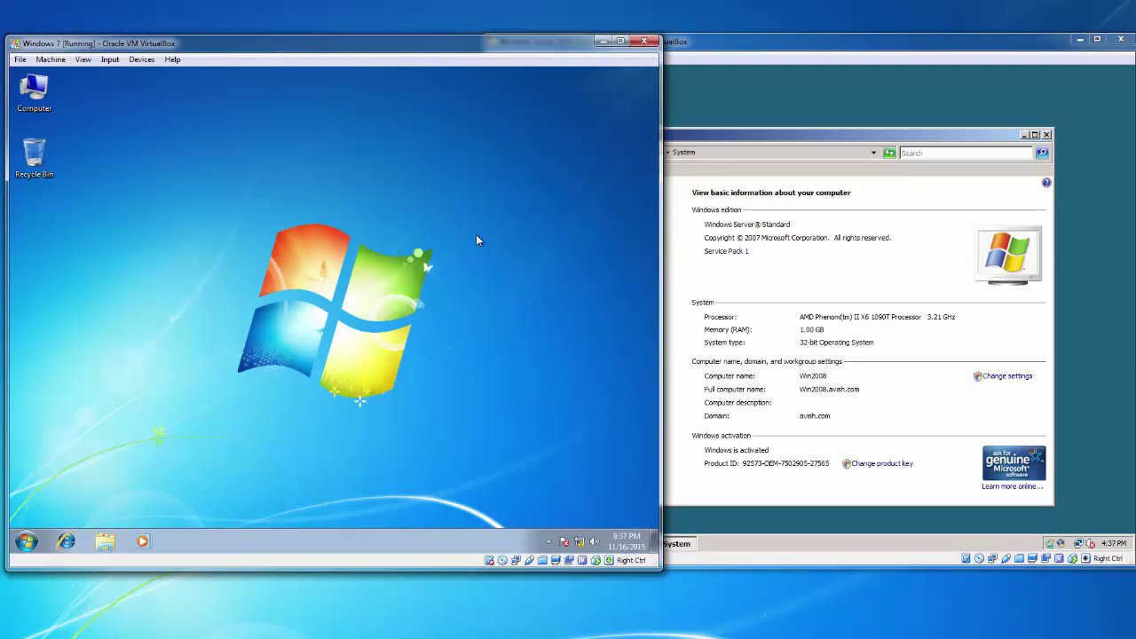
left_click(926, 197)
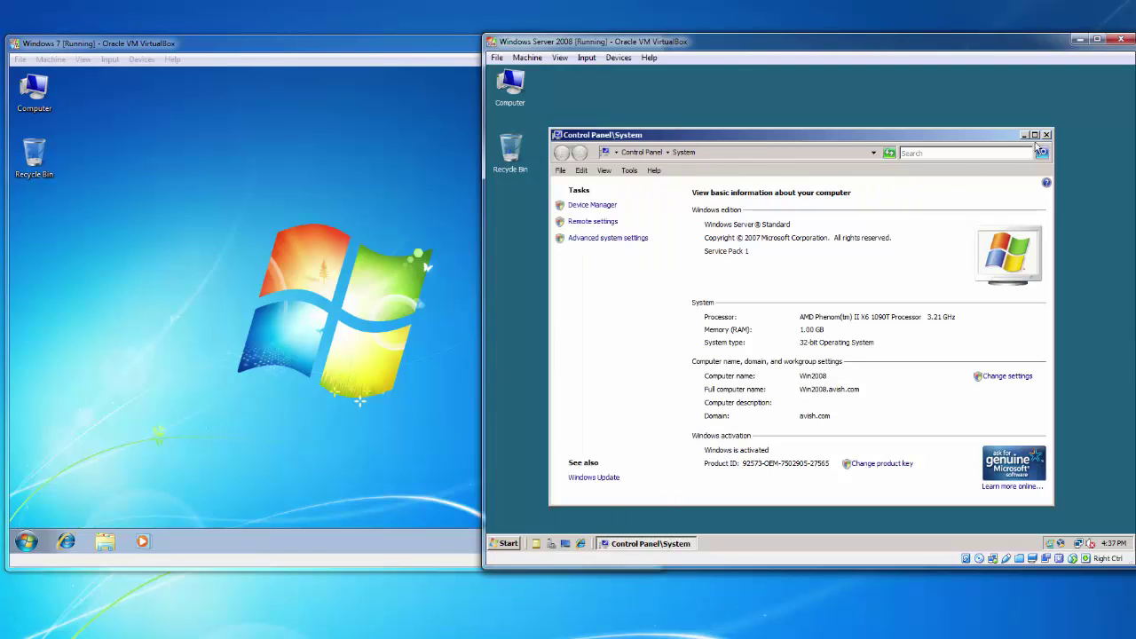
Close the Server's system window and launch Remote Desktop Connection in Windows 7
left_click(1047, 135)
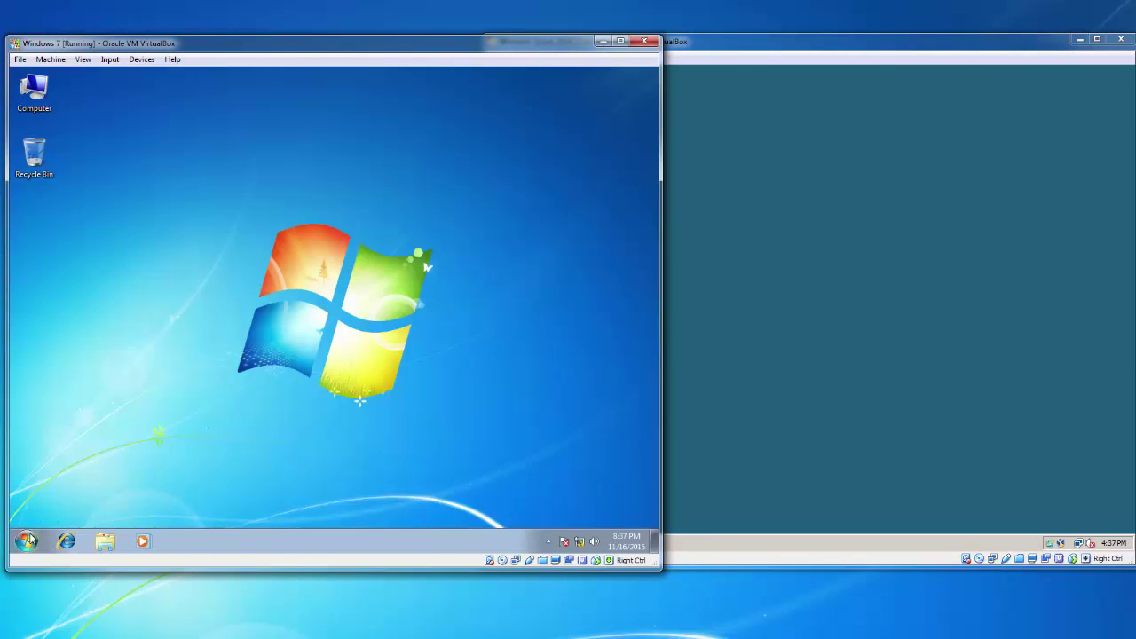
left_click(26, 542)
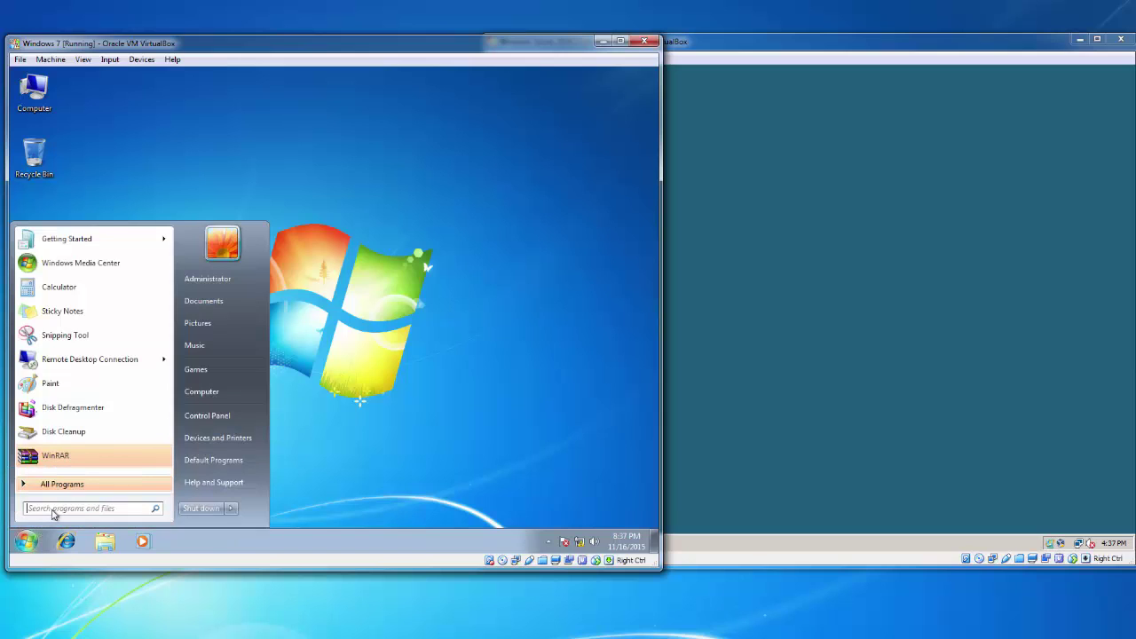
left_click(75, 486)
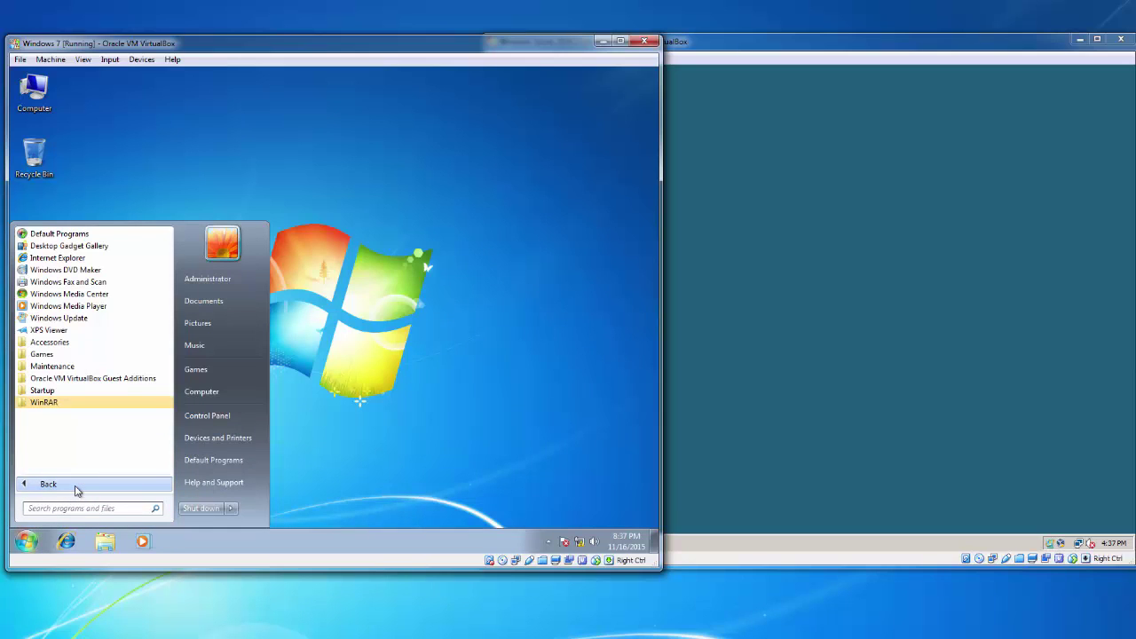
left_click(75, 485)
left_click(75, 510)
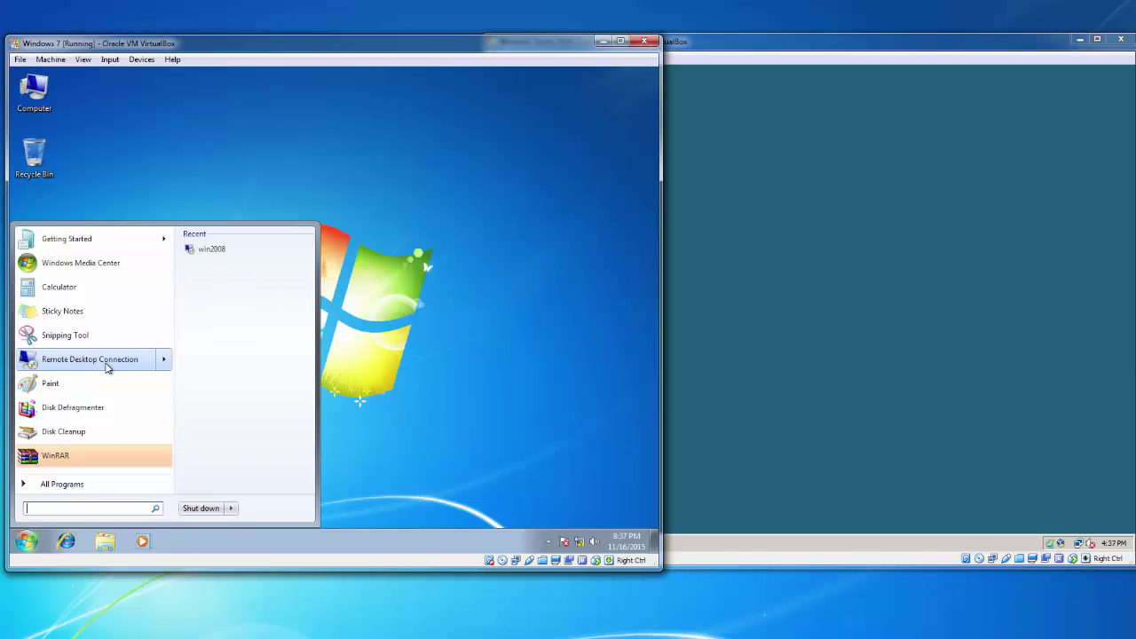
left_click(107, 366)
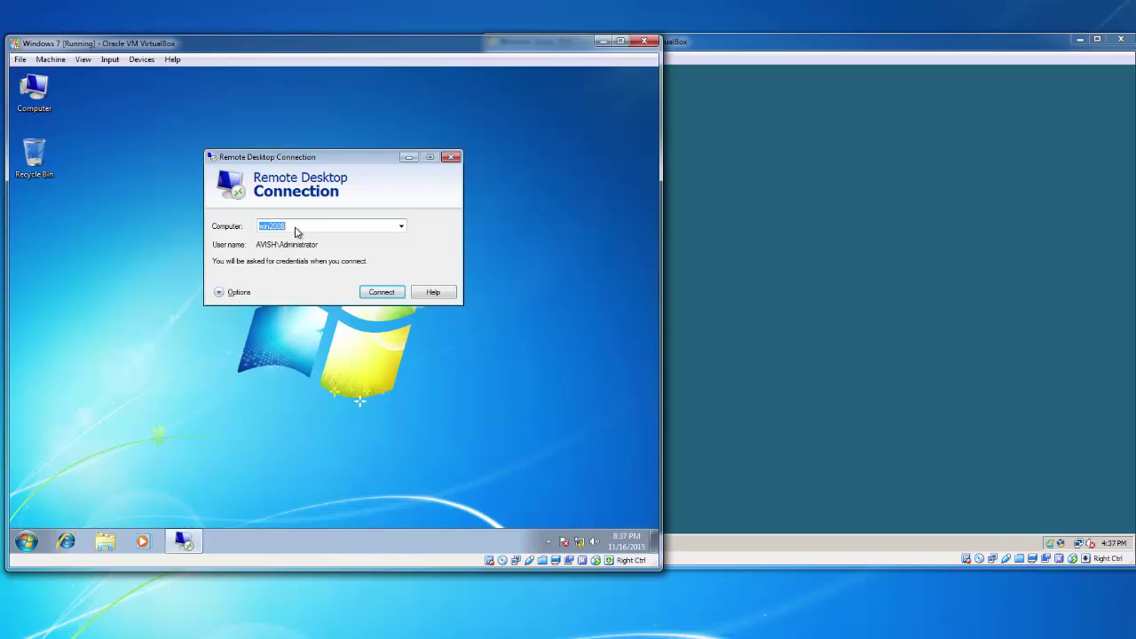
Clear 'win2008' from the Computer box, leaving it empty
left_click_drag(292, 228, 250, 228)
key("BackSpace")
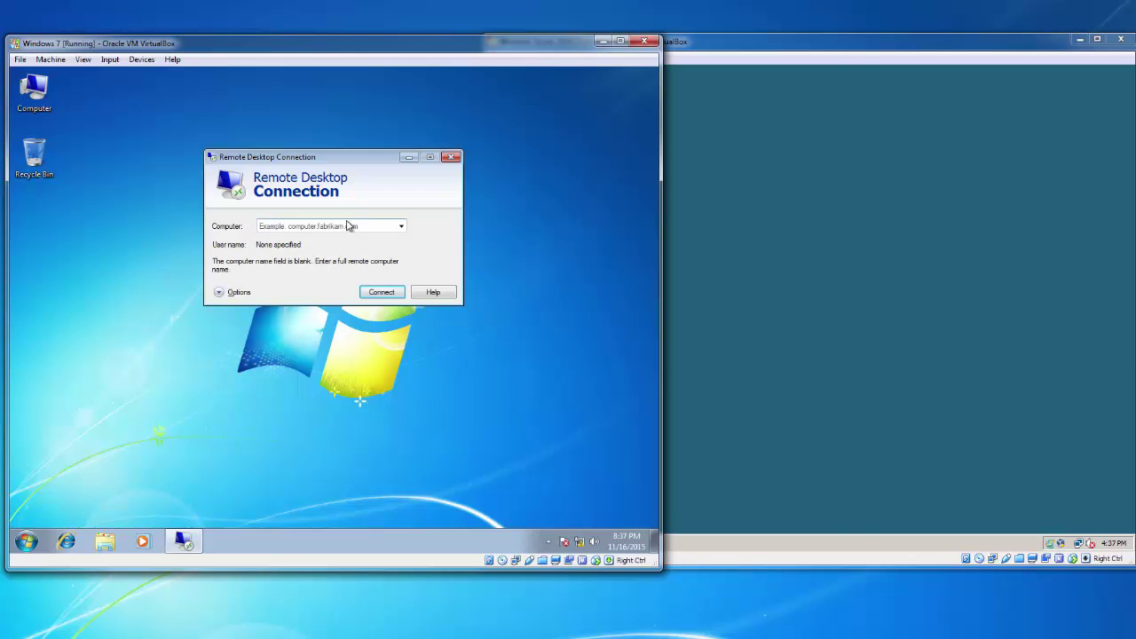
left_click(749, 249)
right_click(508, 89)
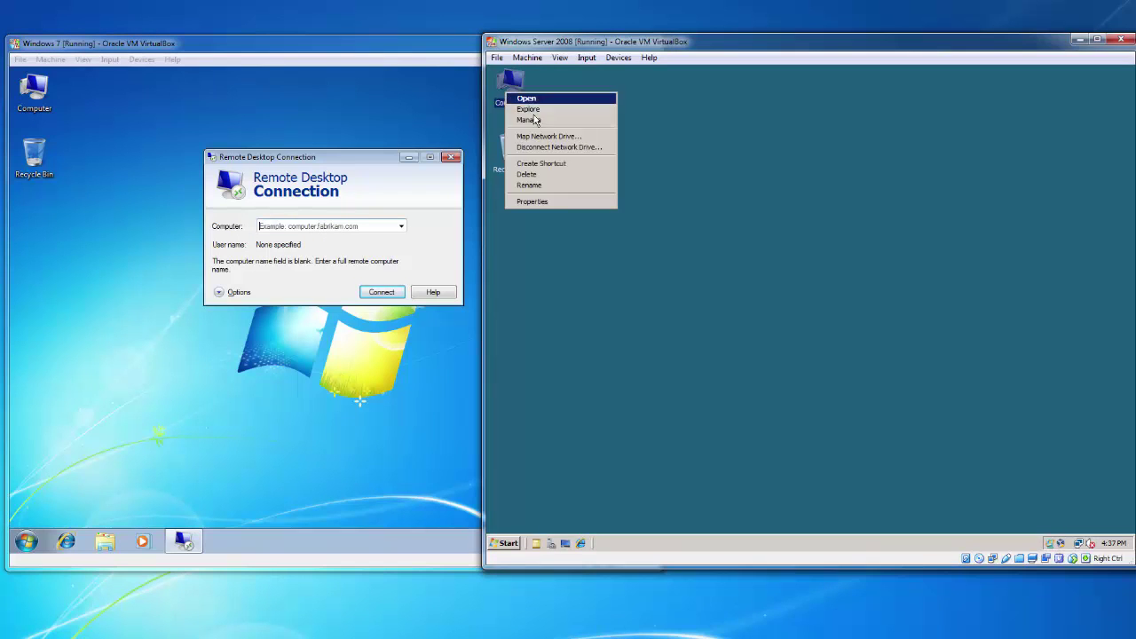
left_click(541, 201)
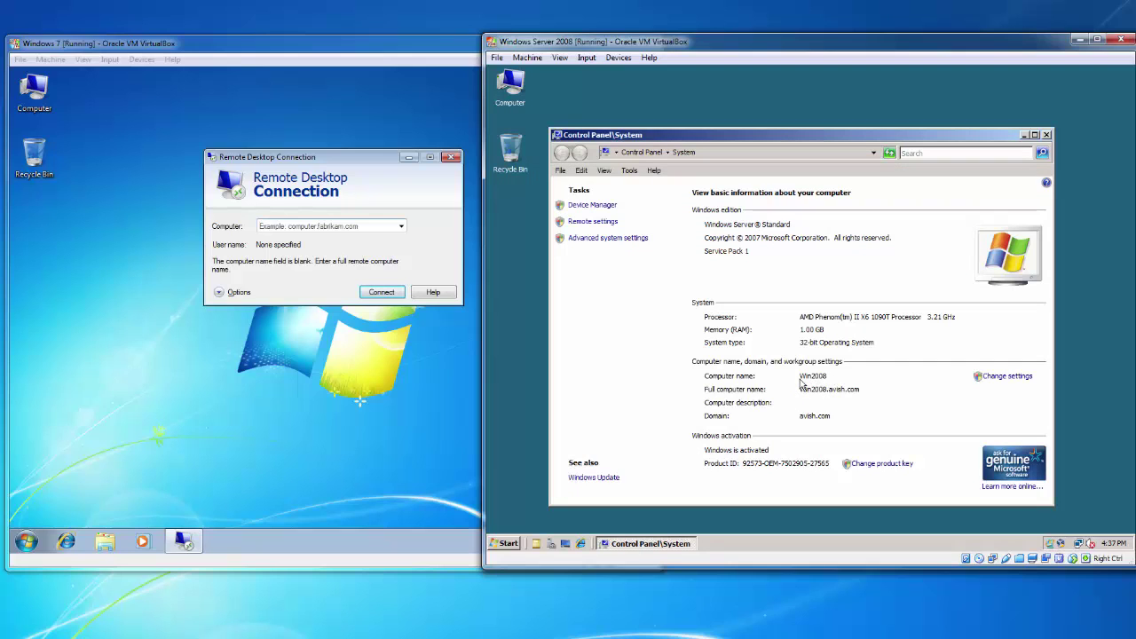
left_click(362, 229)
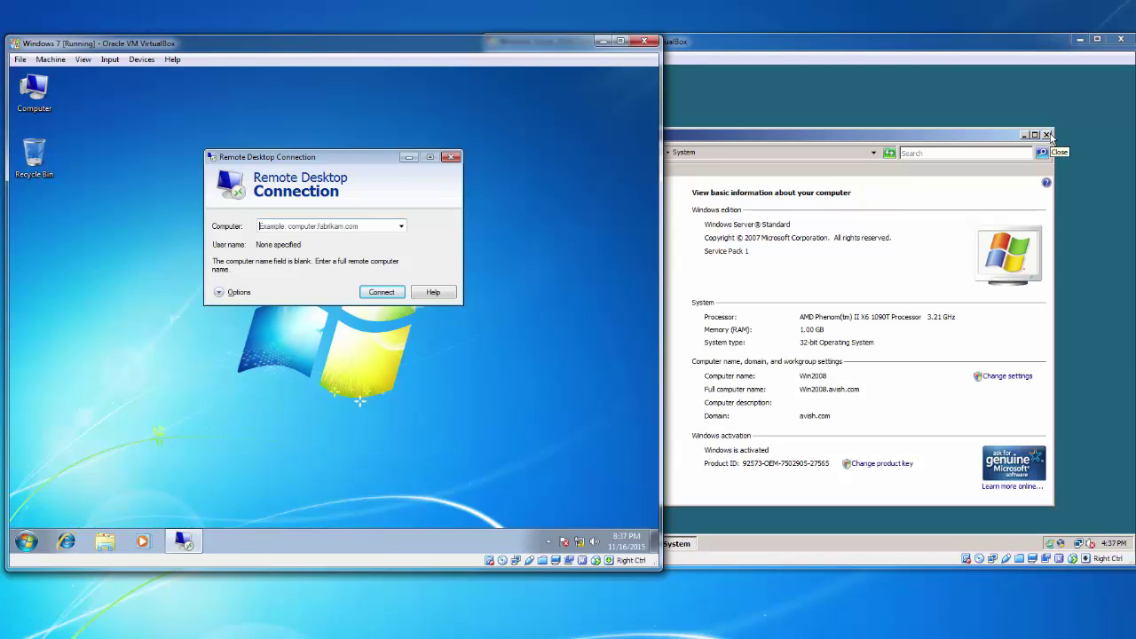
left_click(1050, 135)
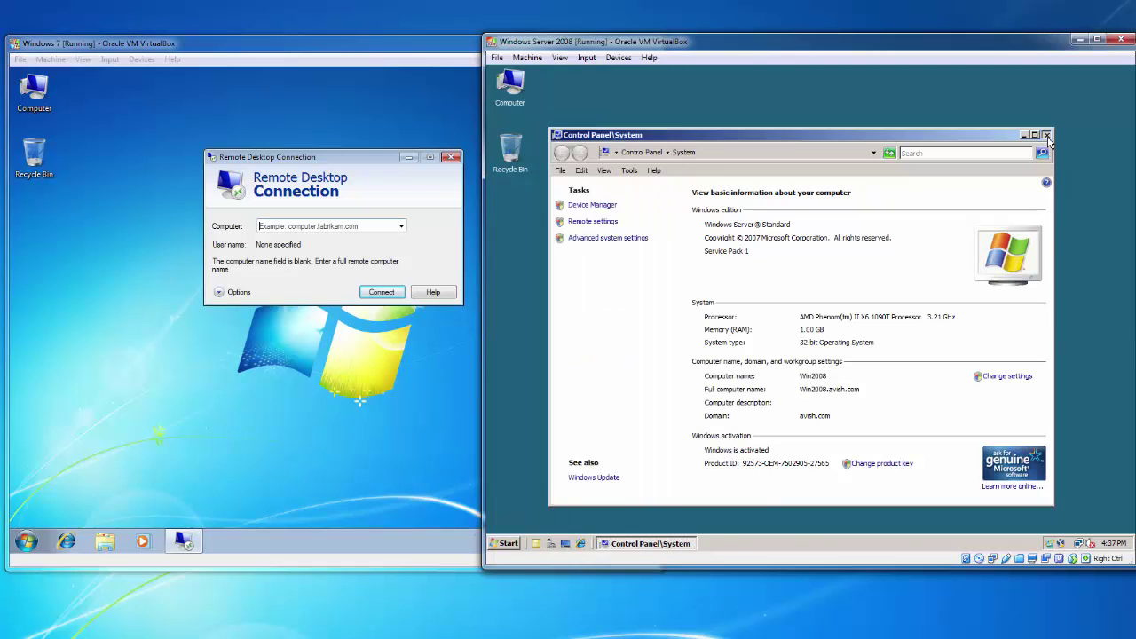
left_click(349, 233)
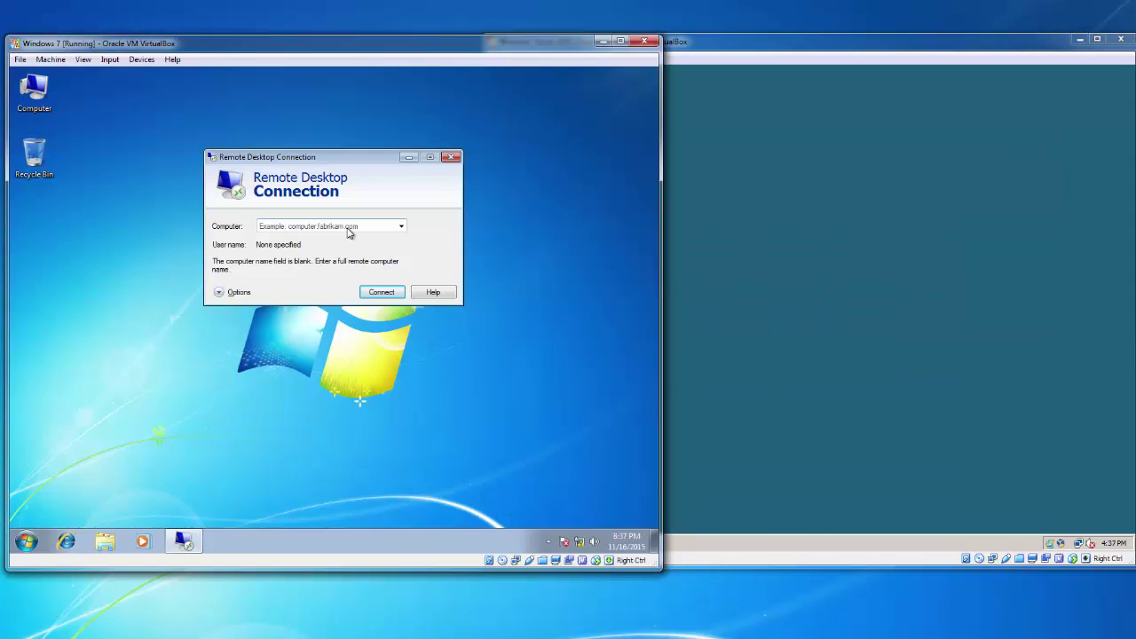
Connect from Windows 7 to win2008, entering the Administrator password at Windows Security
type("win2008")
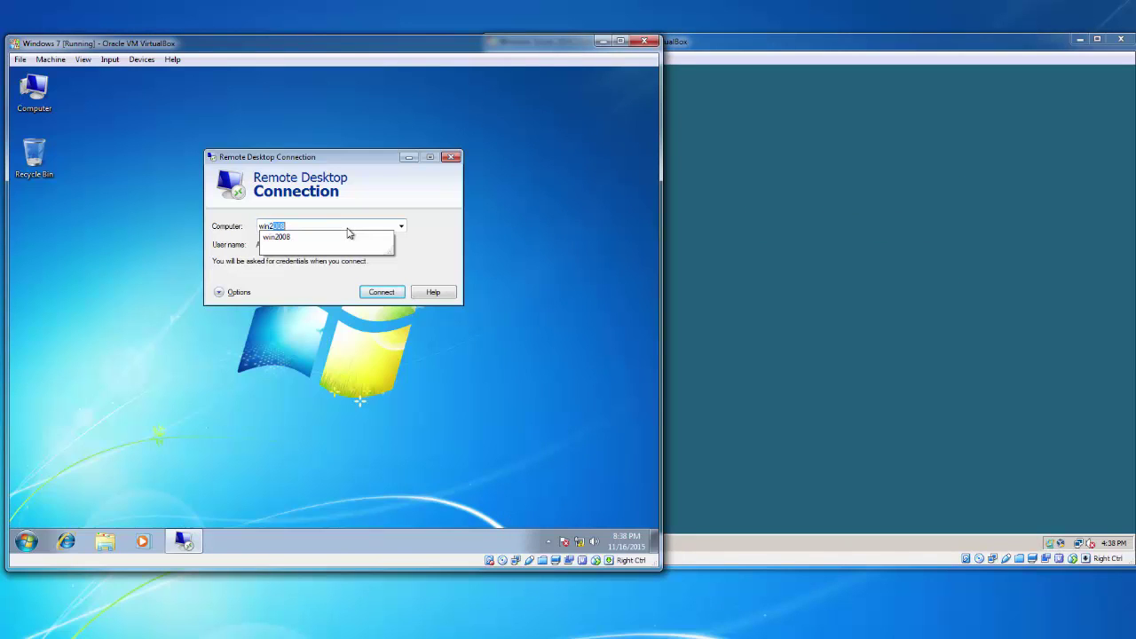
key("Return")
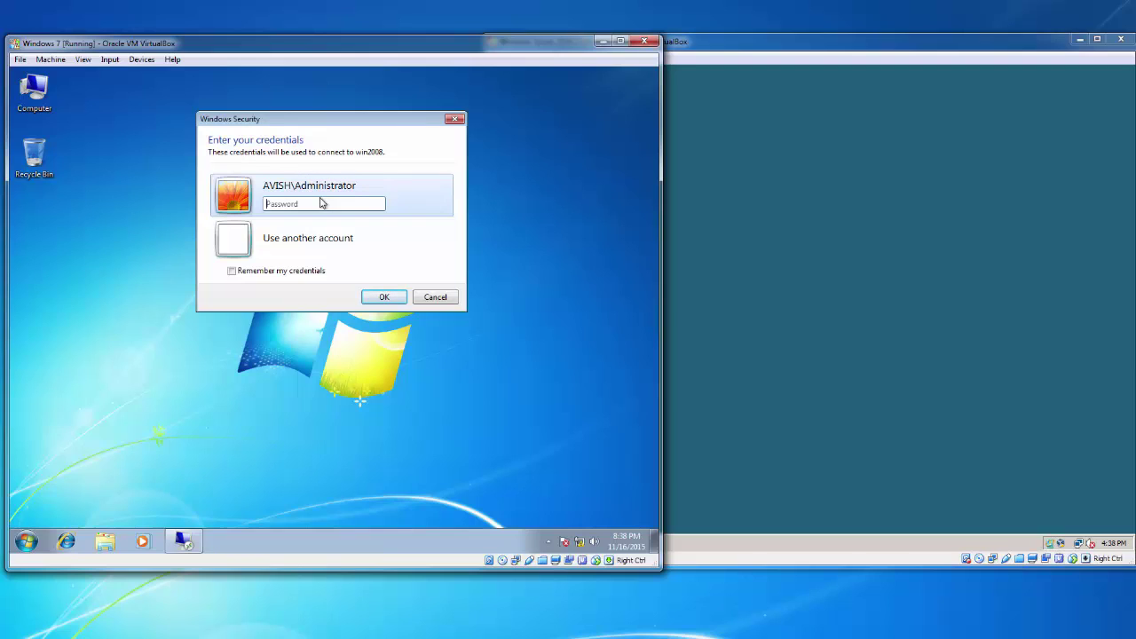
type("••••••••••••")
left_click(394, 298)
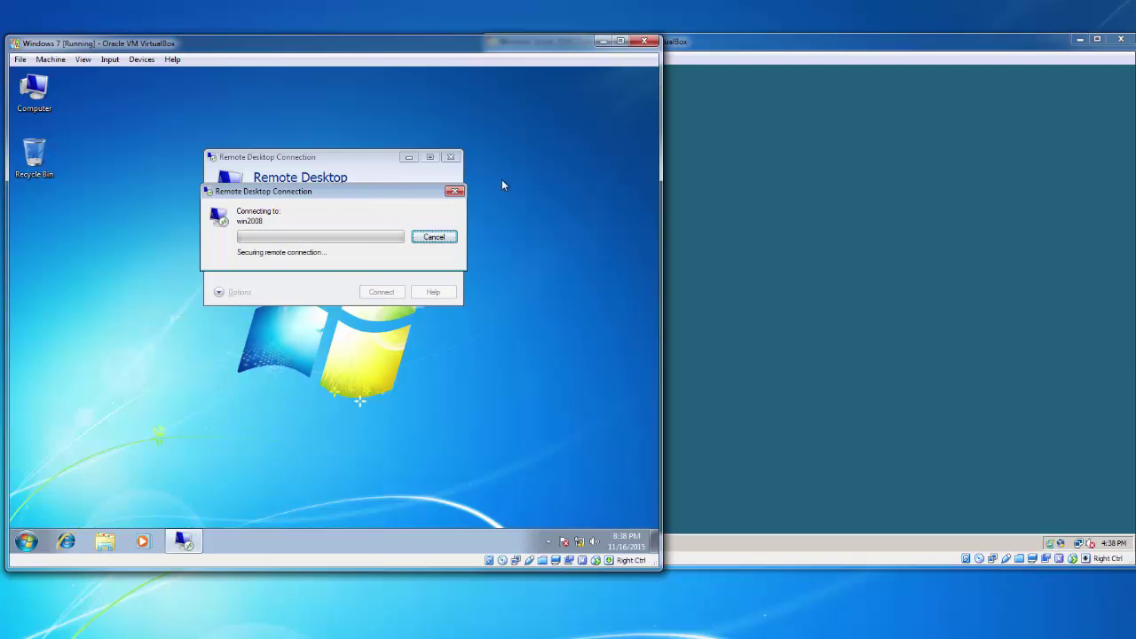
Switch between the two VM windows while connecting, then minimize and restore the win2008 session
left_click(667, 206)
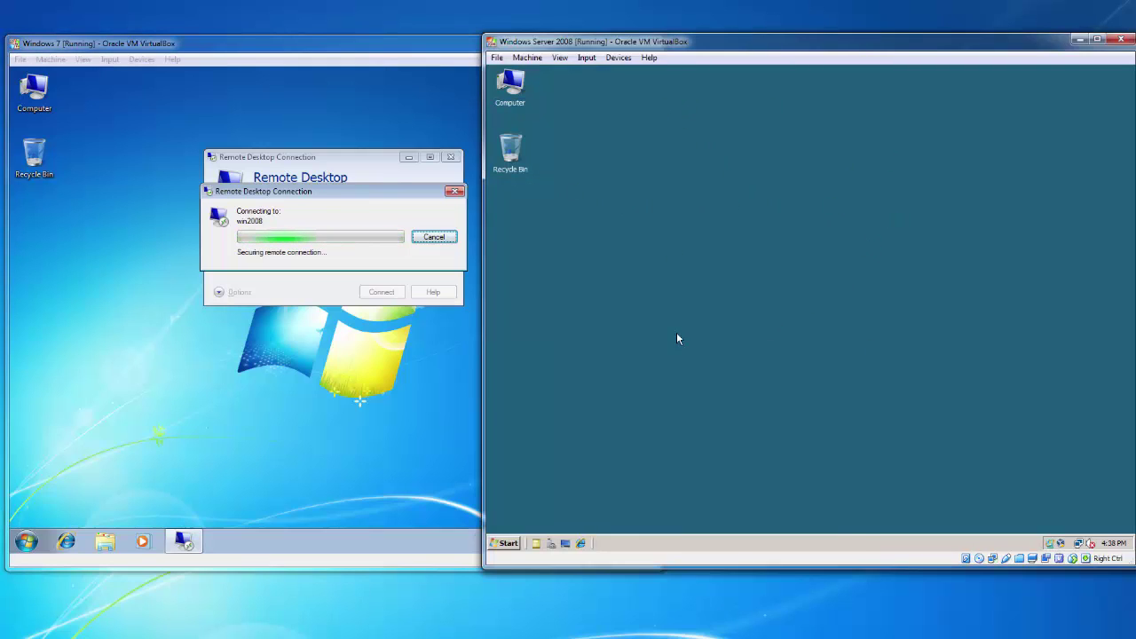
left_click(258, 365)
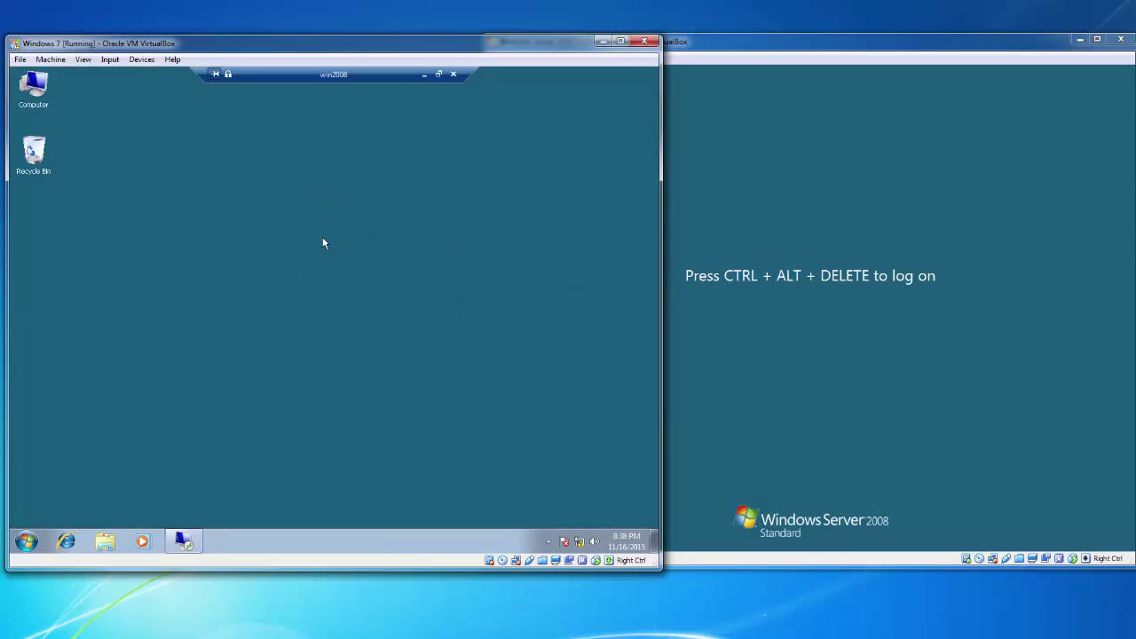
left_click(881, 375)
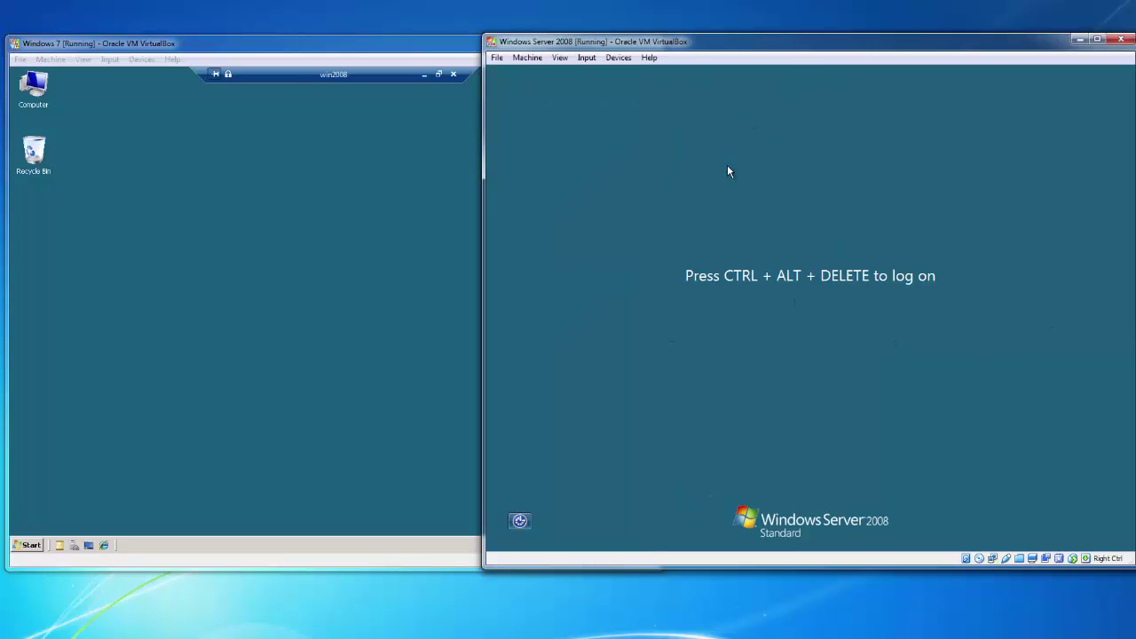
left_click(222, 236)
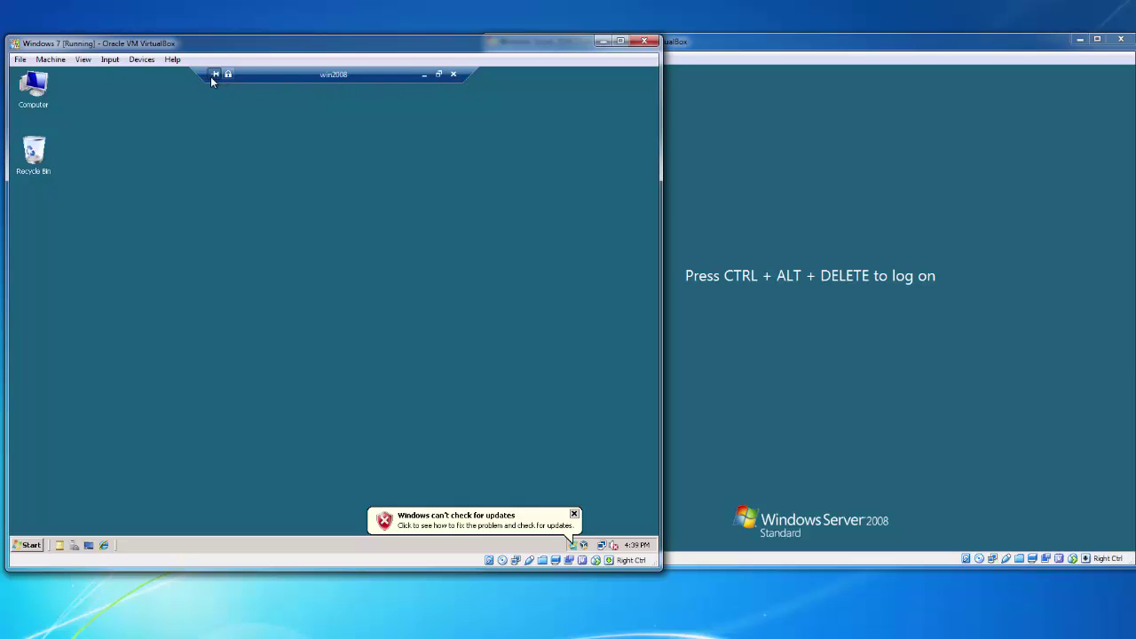
left_click(423, 75)
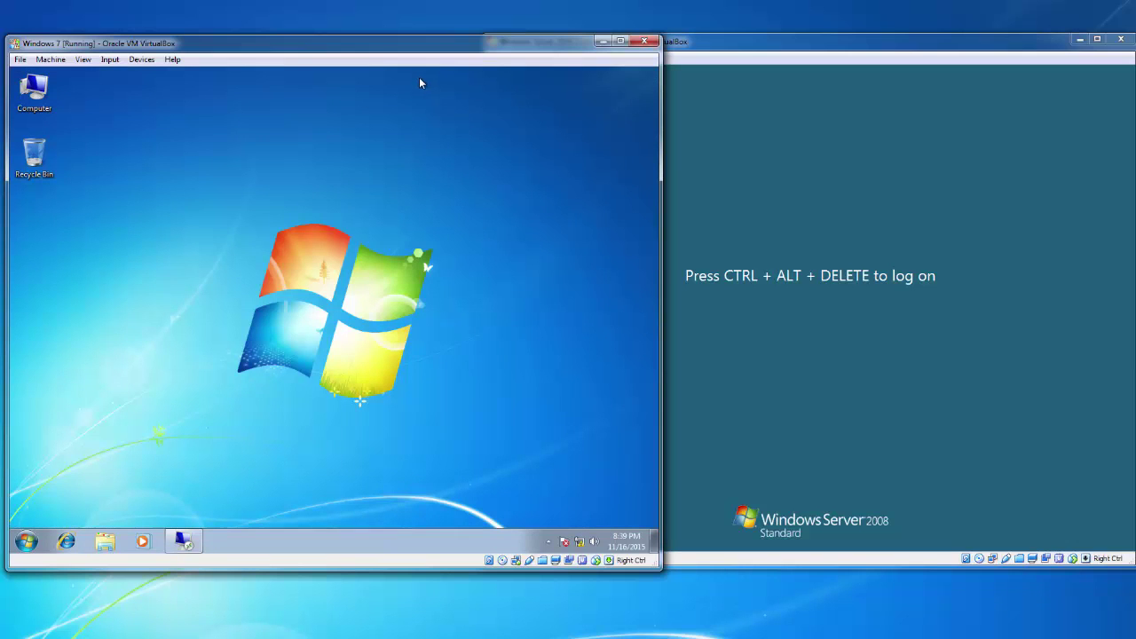
left_click(185, 543)
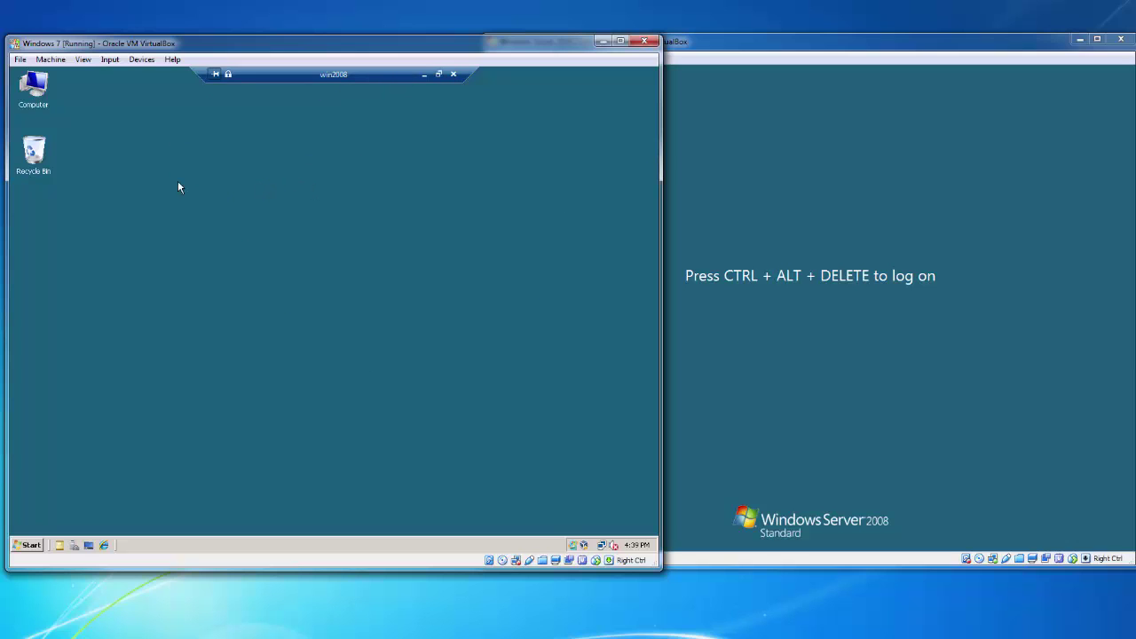
On the remote server, open and close Computer, then open and dismiss the Start power menu
double_click(32, 86)
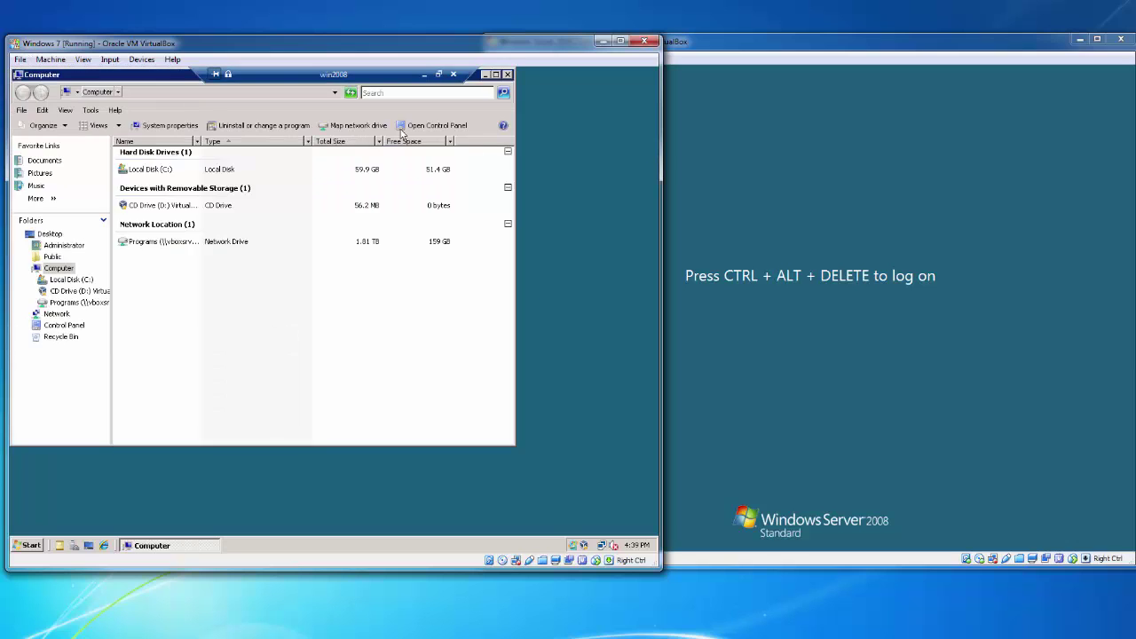
left_click(508, 75)
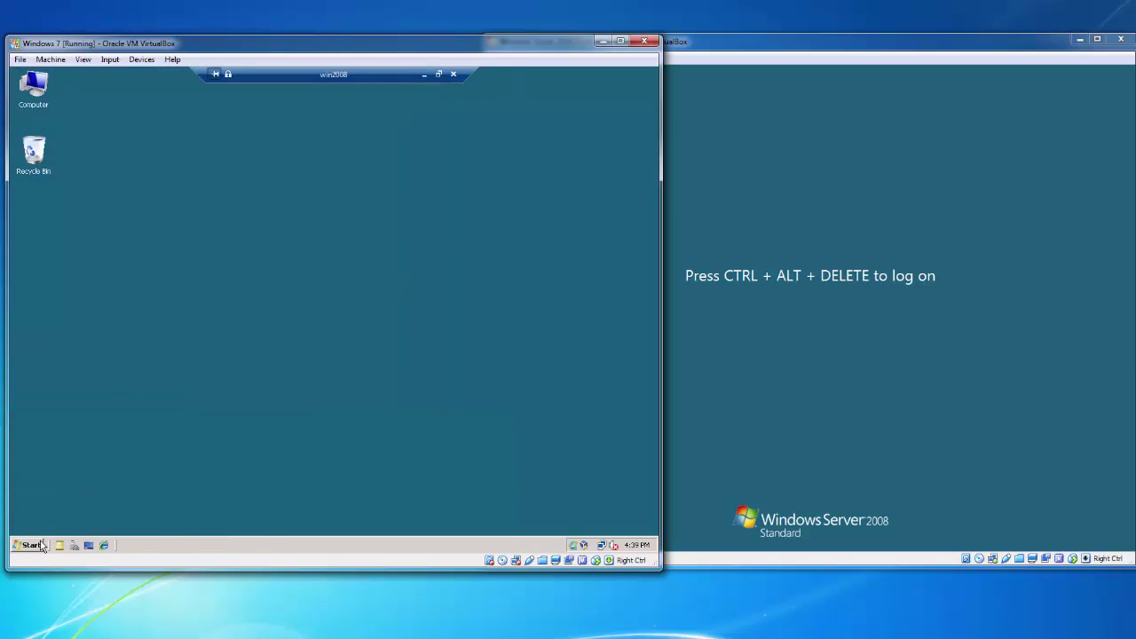
left_click(40, 545)
left_click(246, 522)
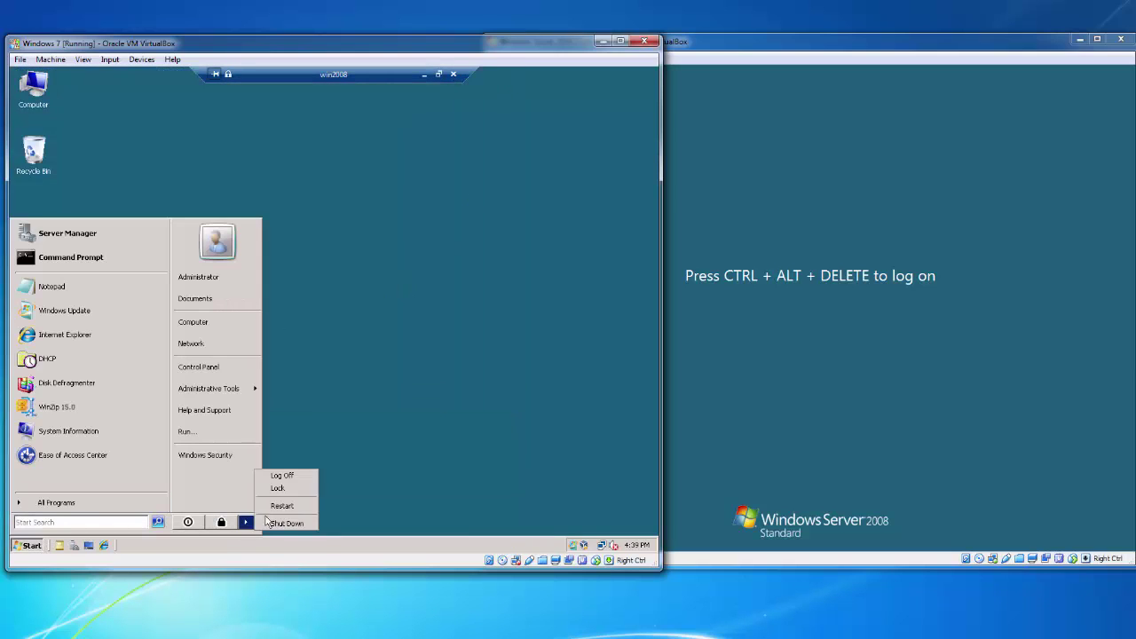
left_click(453, 404)
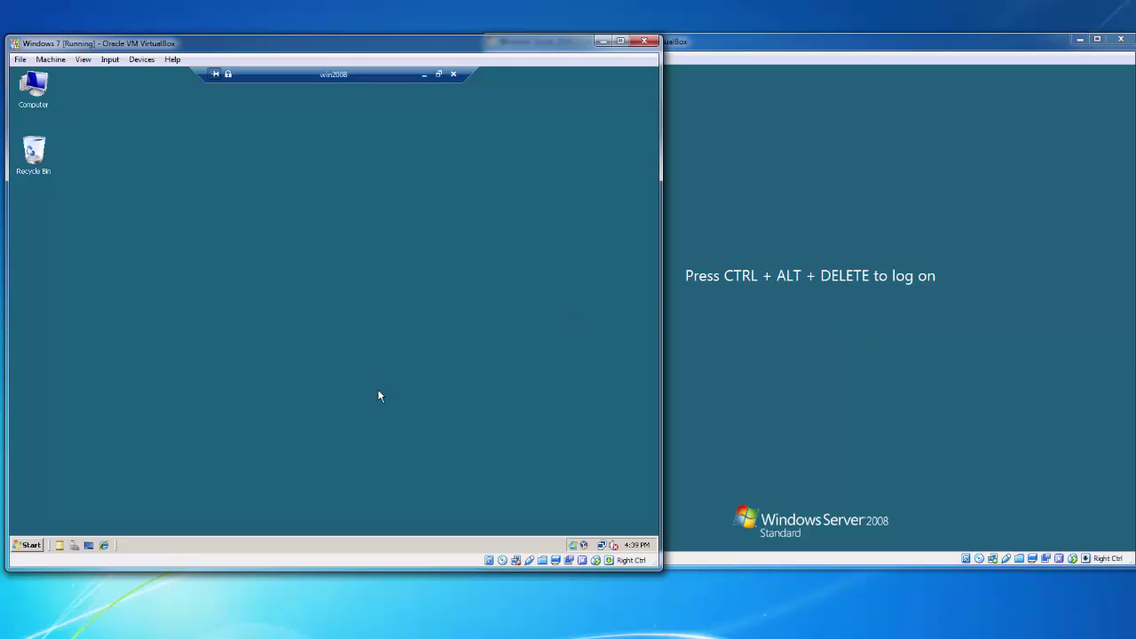
Restart the remote win2008 server from its Start power menu and confirm
left_click(36, 545)
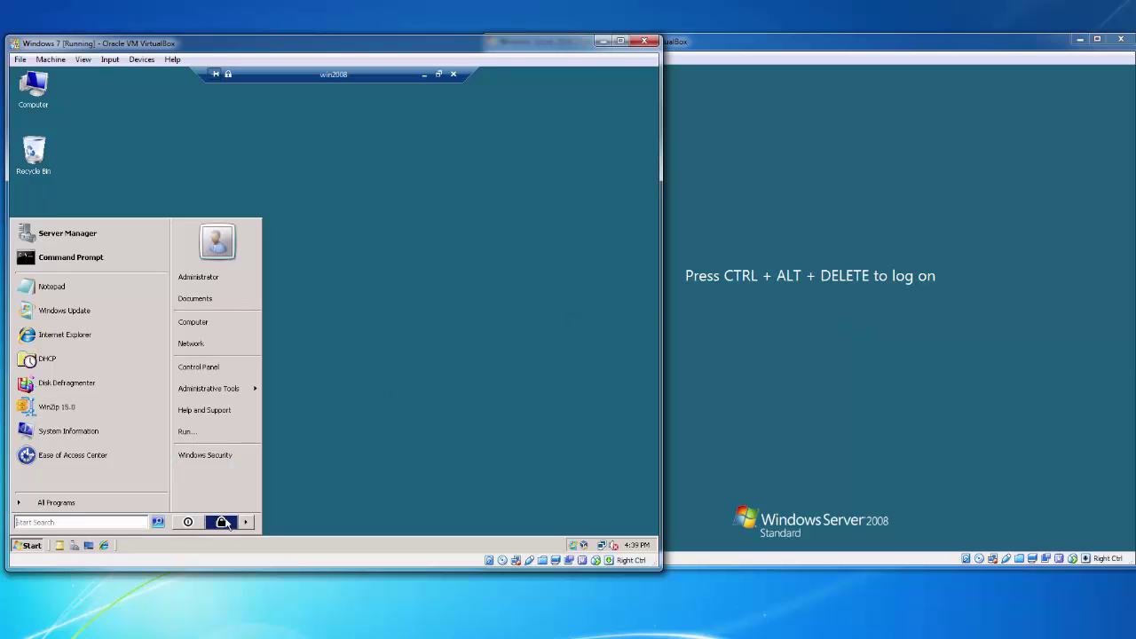
mouse_move(248, 523)
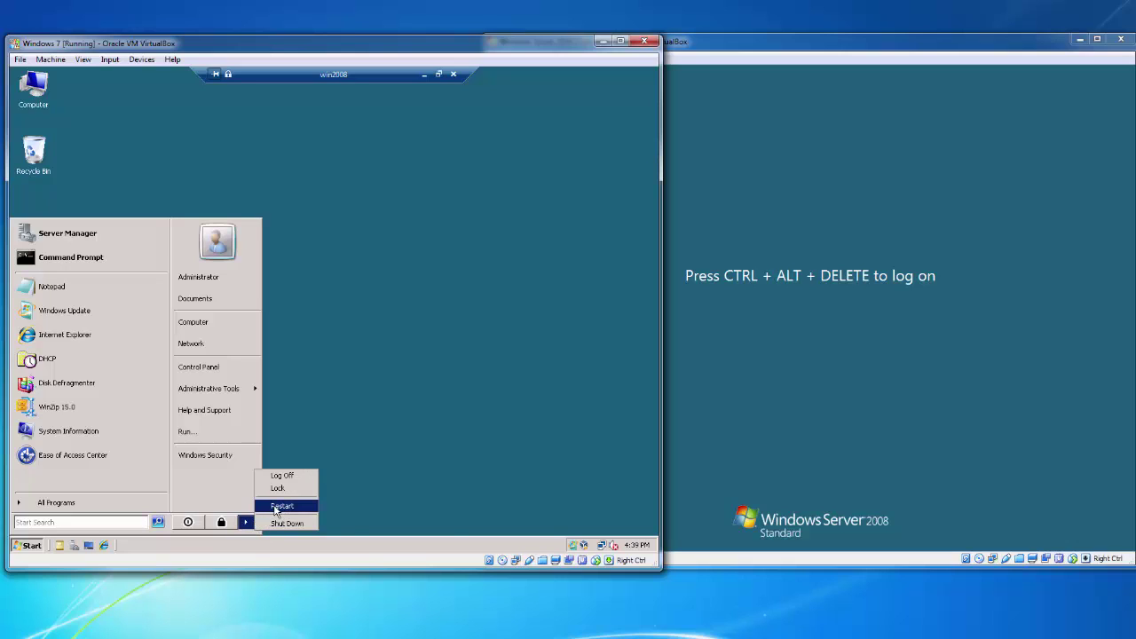
left_click(275, 508)
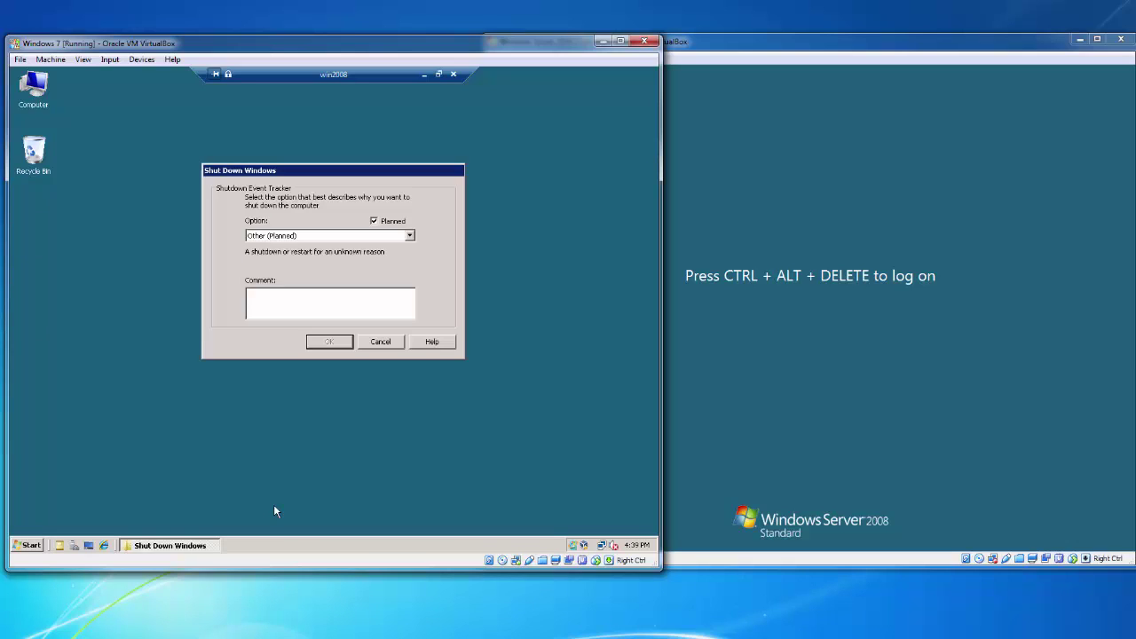
left_click(341, 308)
left_click(334, 343)
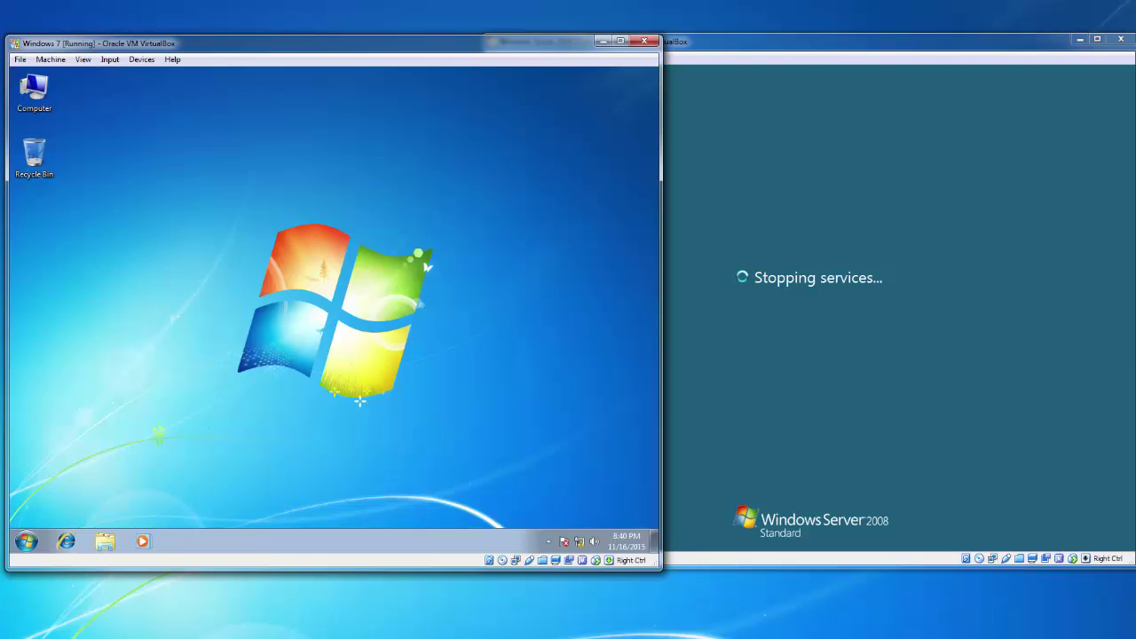
Switch between the Server 2008 and Windows 7 VM windows
key("alt+Tab")
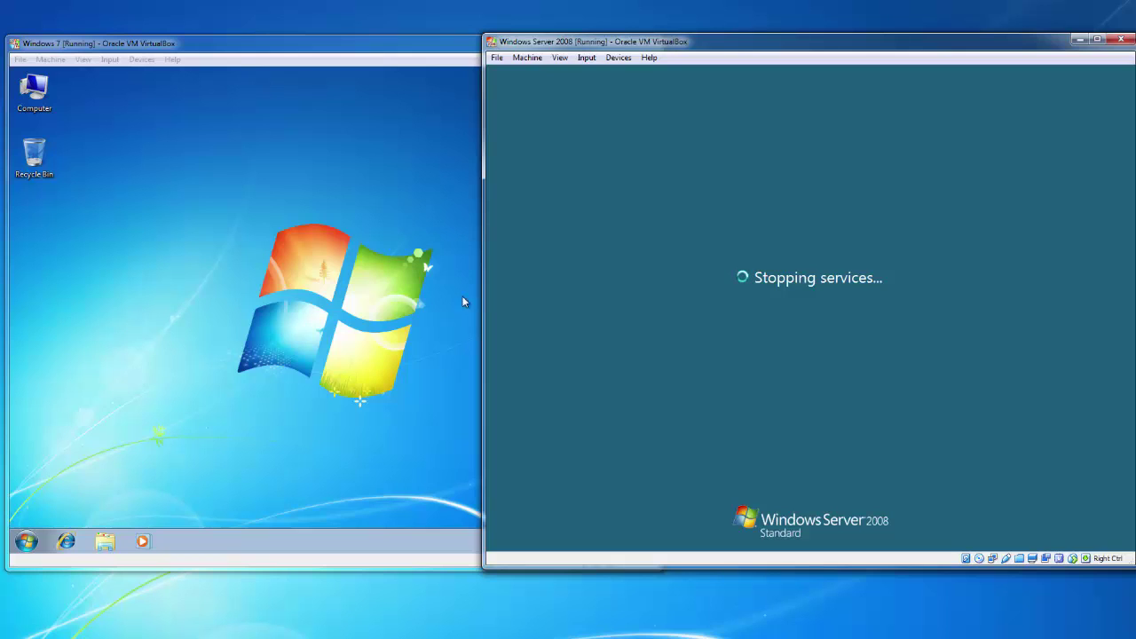
left_click(373, 347)
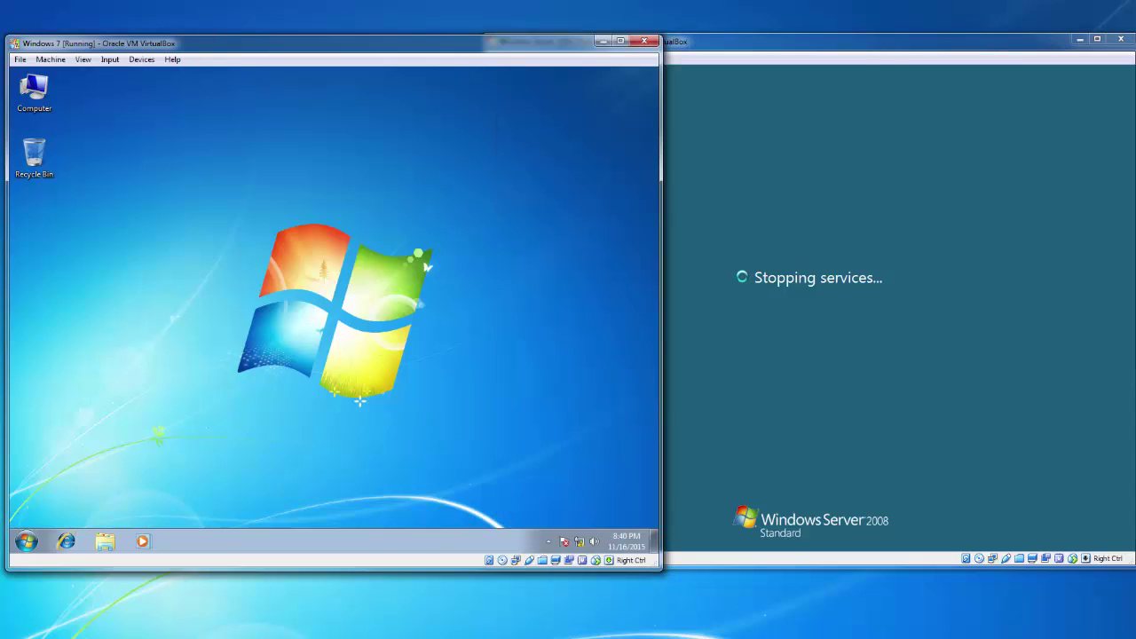
key("alt+Tab")
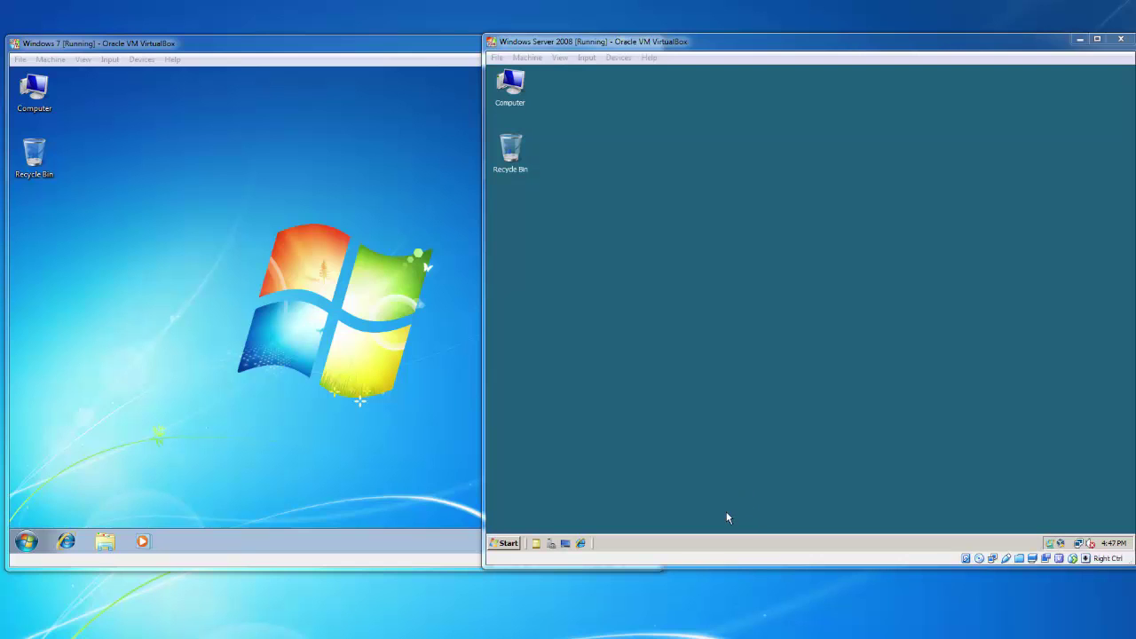
On the Server 2008 VM, launch Remote Desktop Connection via mstsc and enter 192.168.0.5
left_click(707, 371)
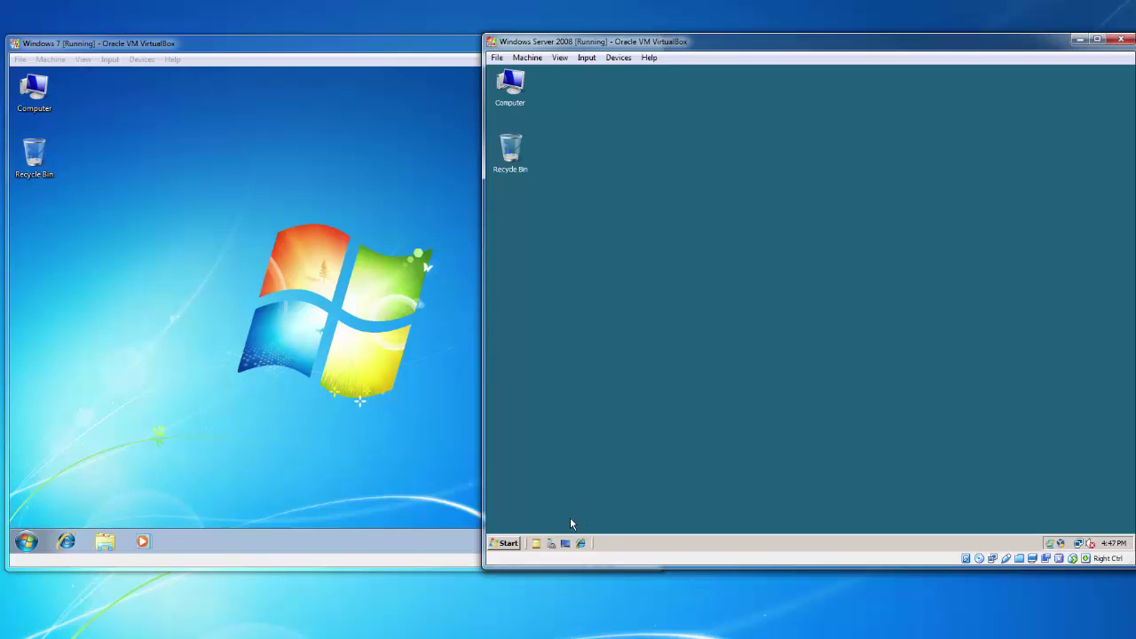
left_click(508, 545)
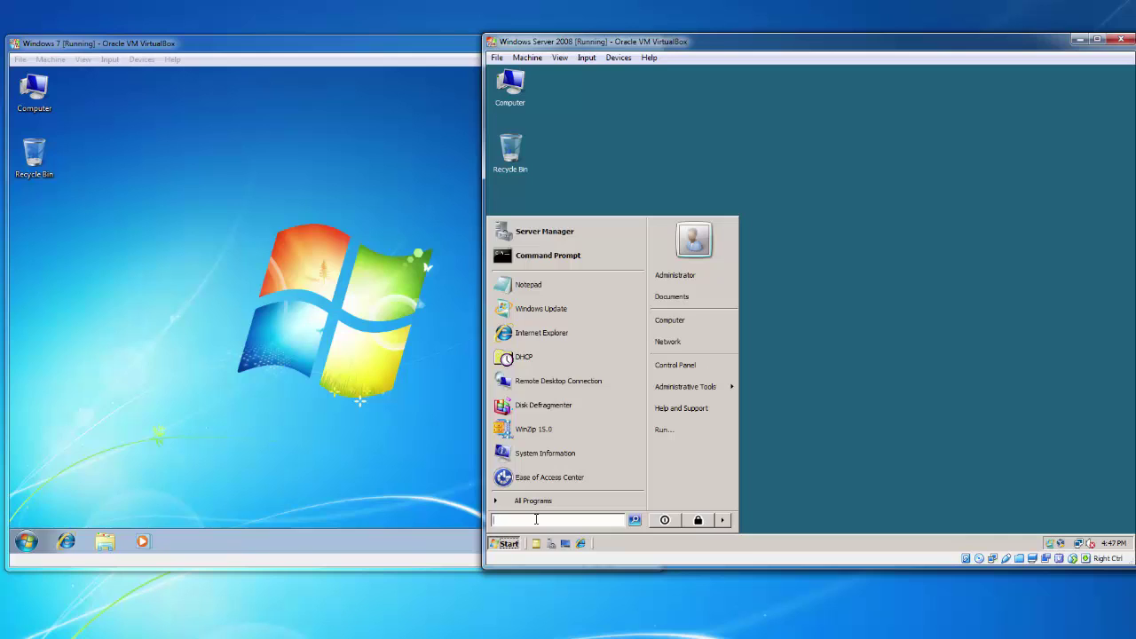
type("mstsc")
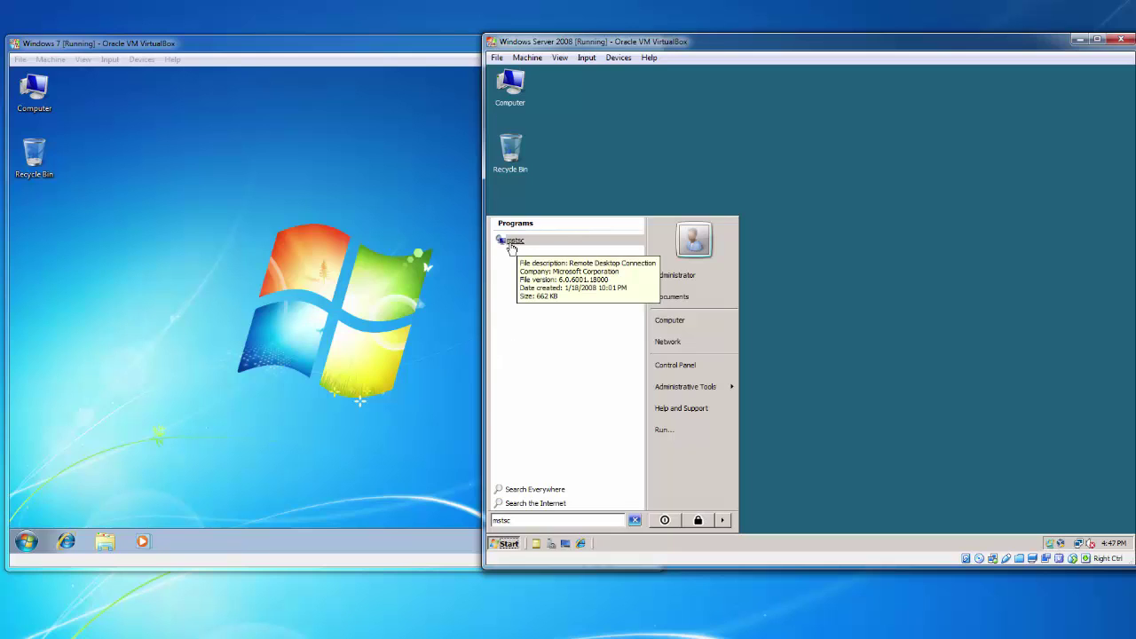
left_click(511, 245)
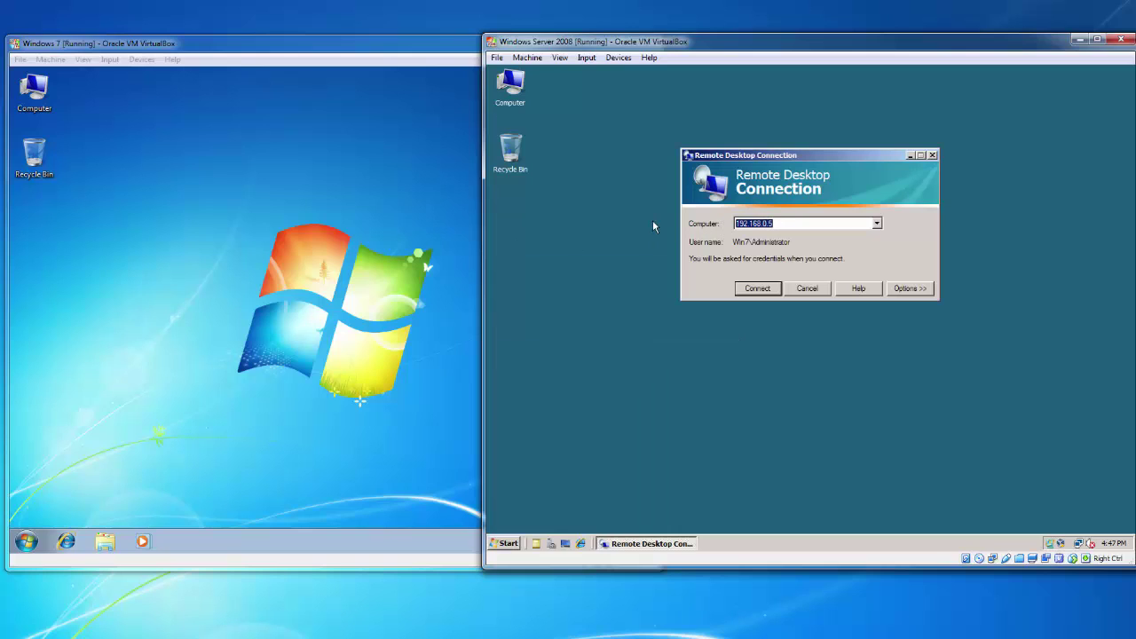
type("192.168.")
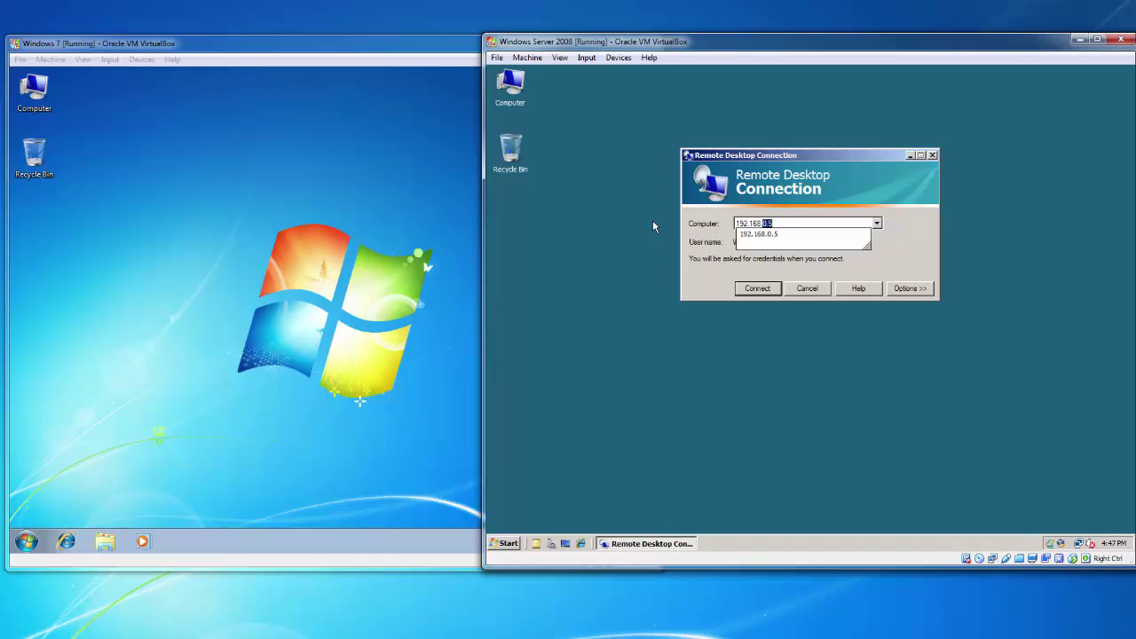
type("0.5")
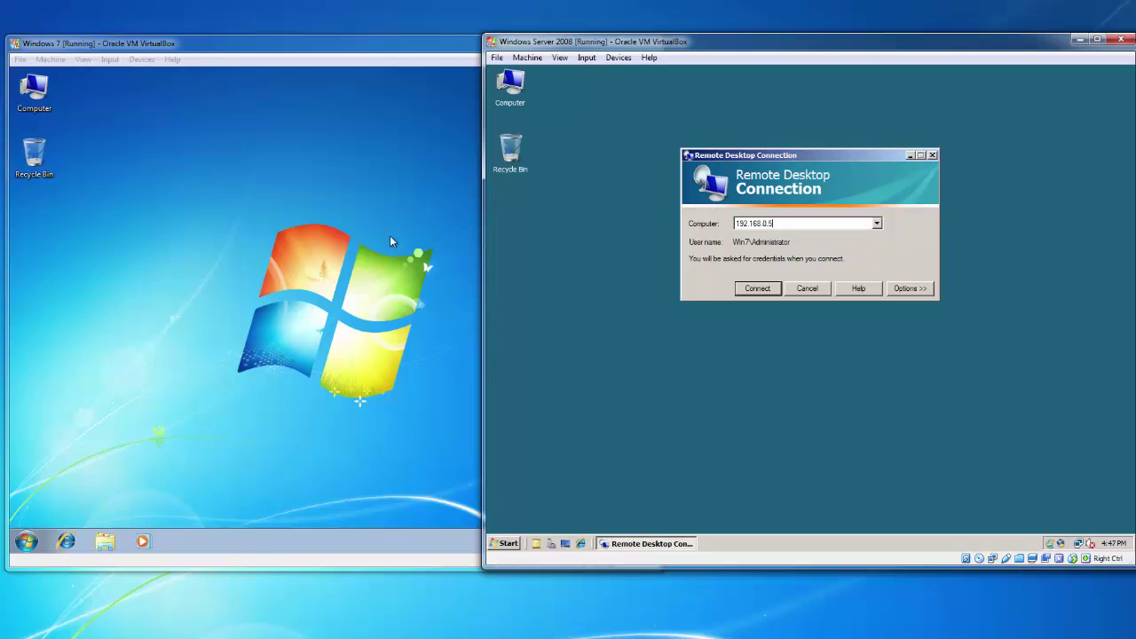
left_click(178, 241)
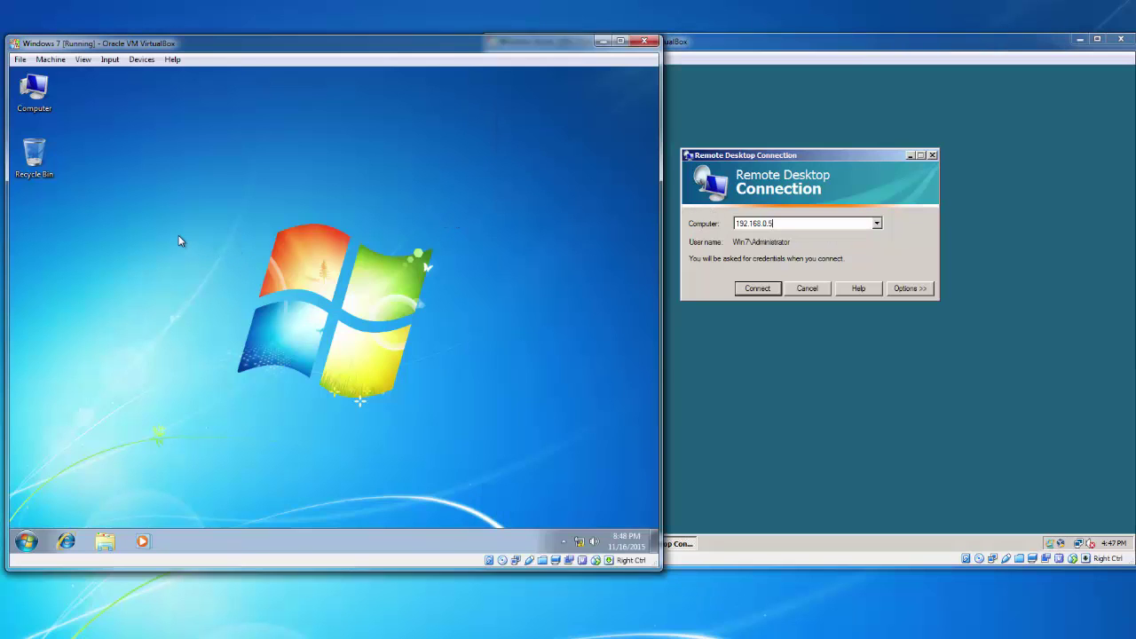
Connect to 192.168.0.5 and submit the Administrator password in Windows Security
left_click(865, 264)
left_click(750, 287)
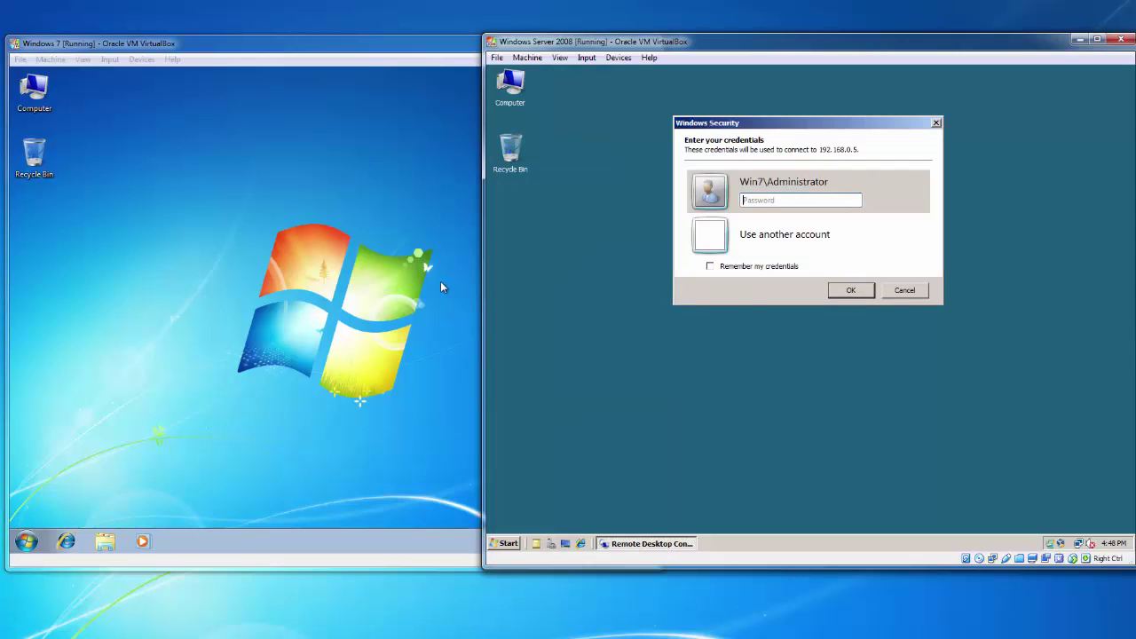
left_click(764, 200)
type("ssword123!")
key("Return")
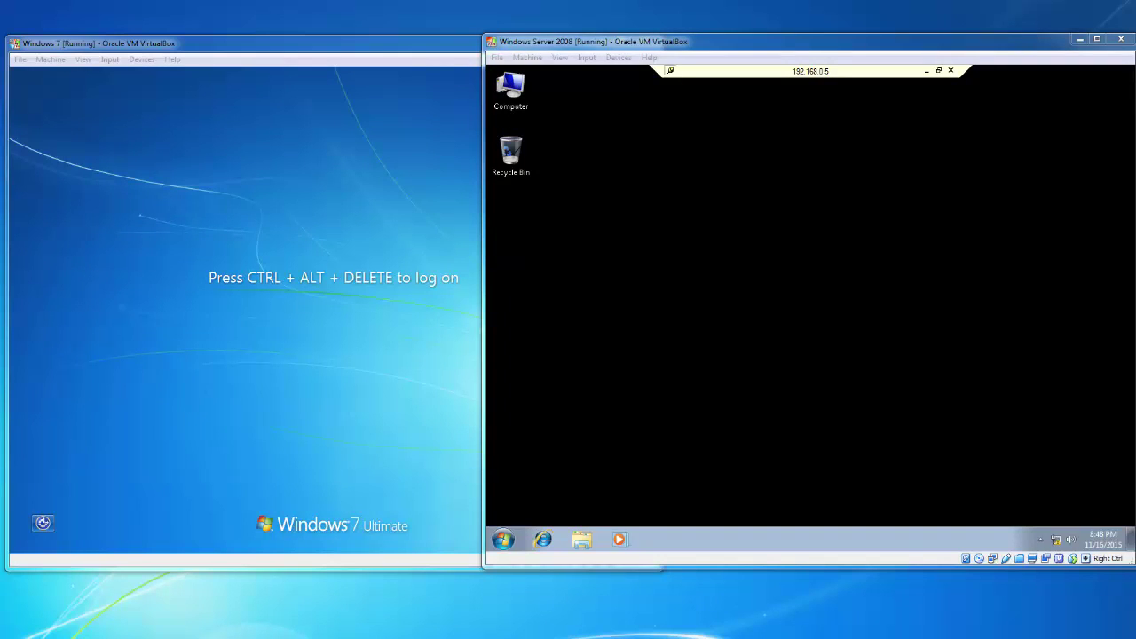
Bring the Server 2008 VM forward, open the remote Start menu, and dismiss a stray shortcut menu
left_click(358, 288)
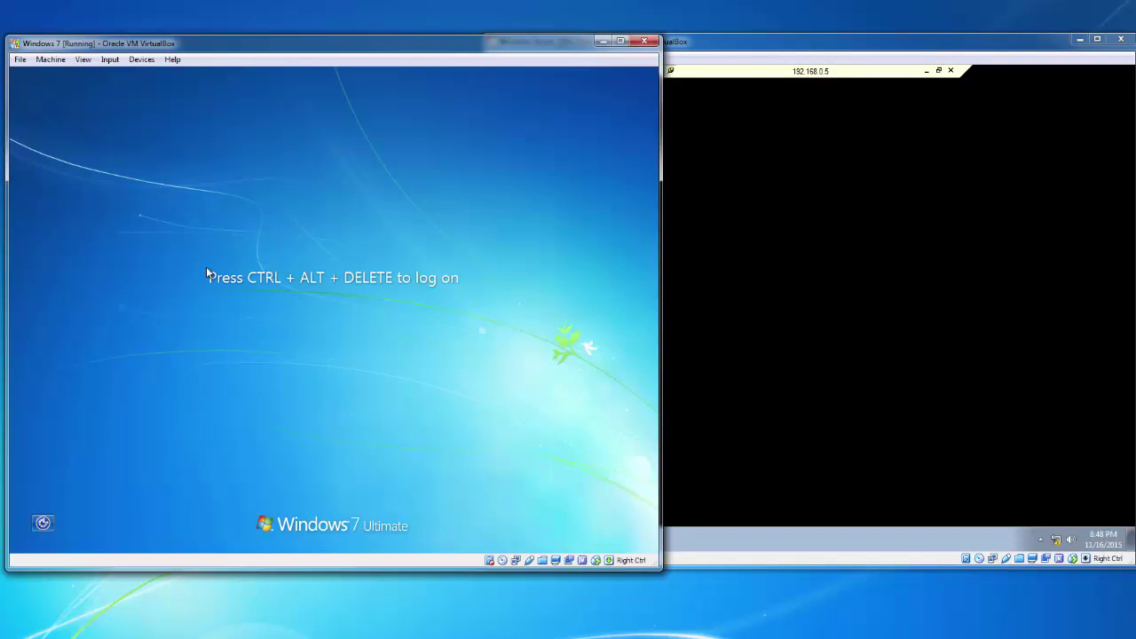
left_click(817, 310)
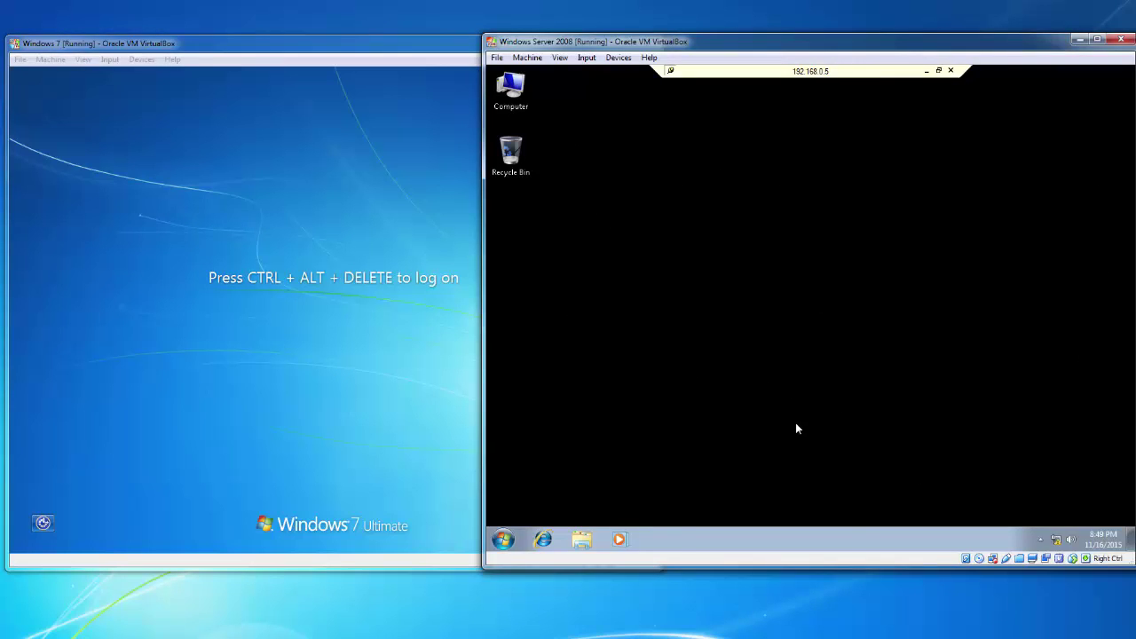
left_click(503, 538)
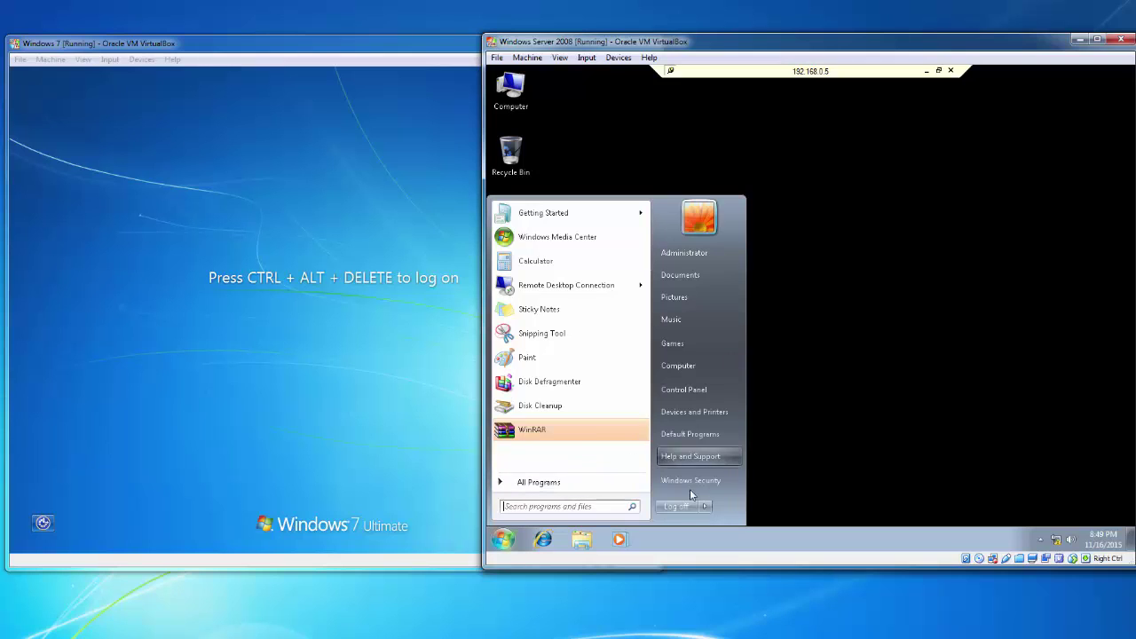
left_click(896, 413)
right_click(985, 385)
left_click(847, 386)
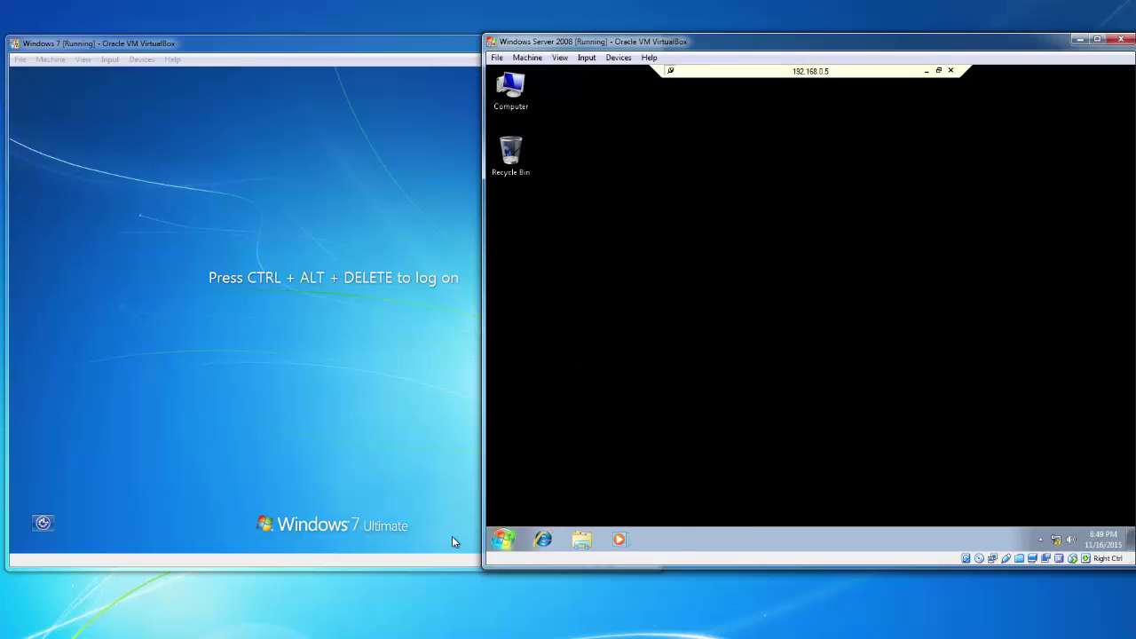
Browse the remote session's log-off and security options, closing them without choosing anything
left_click(503, 540)
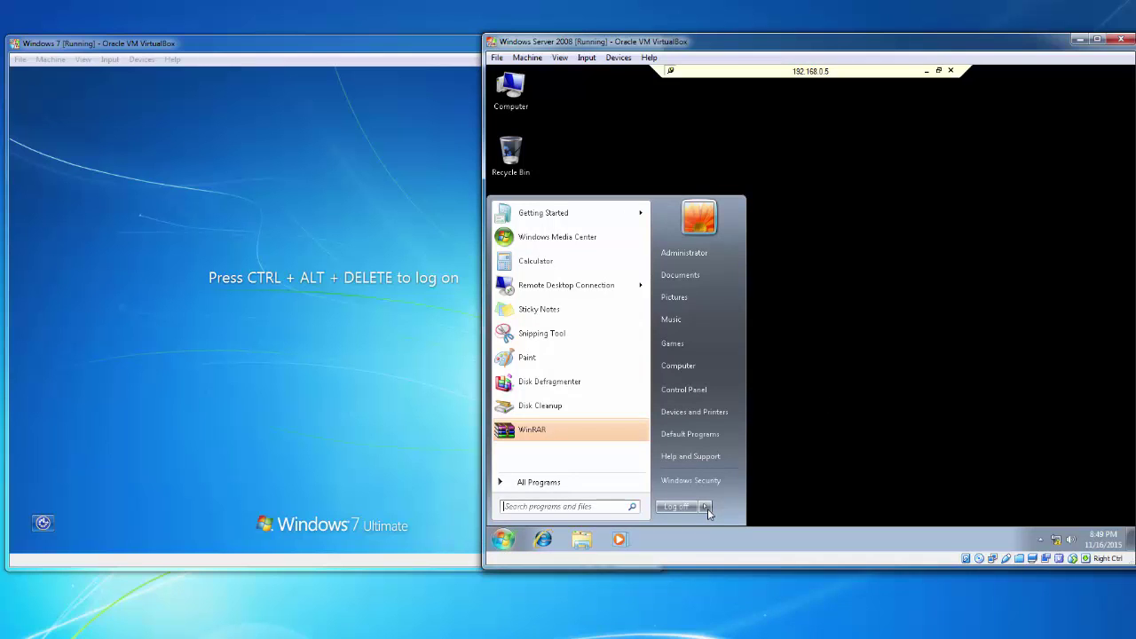
left_click(706, 507)
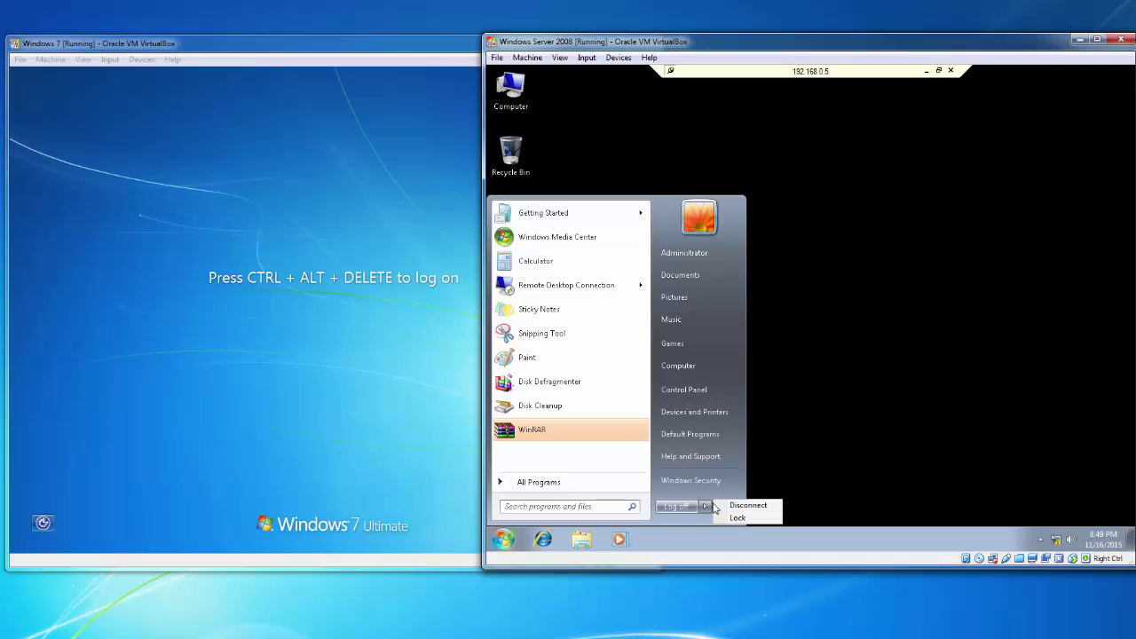
left_click(741, 505)
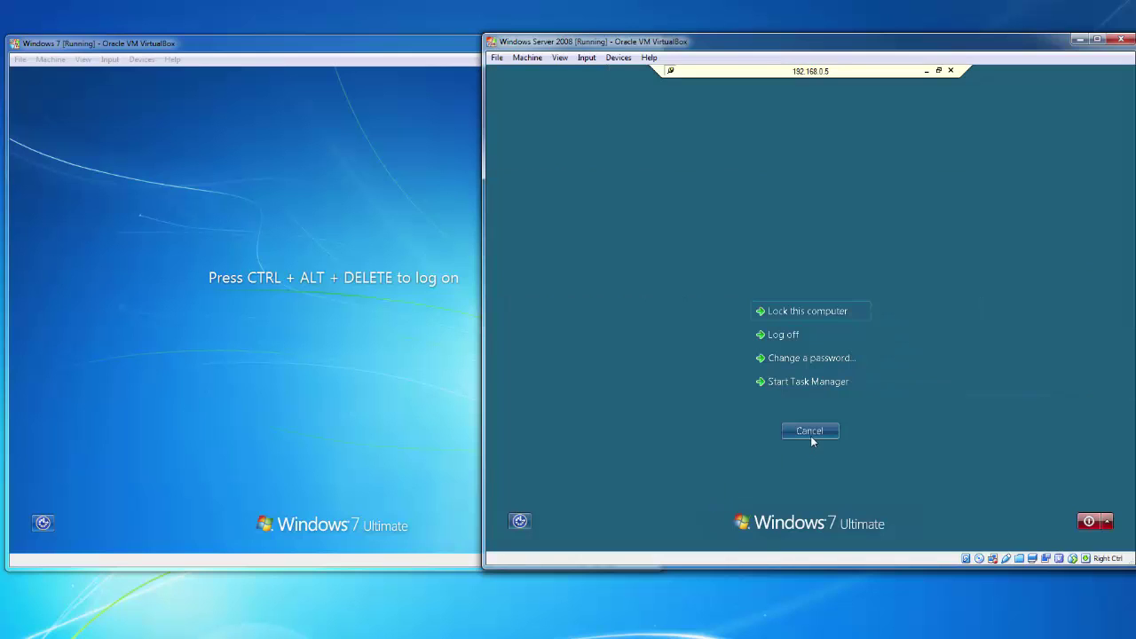
left_click(809, 432)
left_click(504, 539)
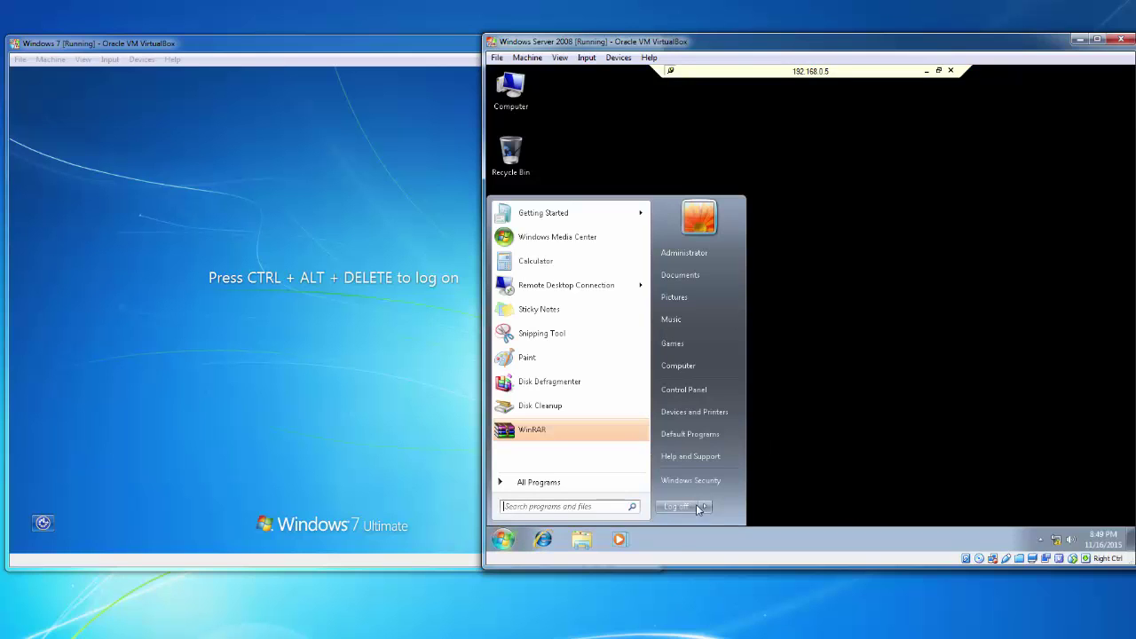
left_click(707, 506)
left_click(817, 464)
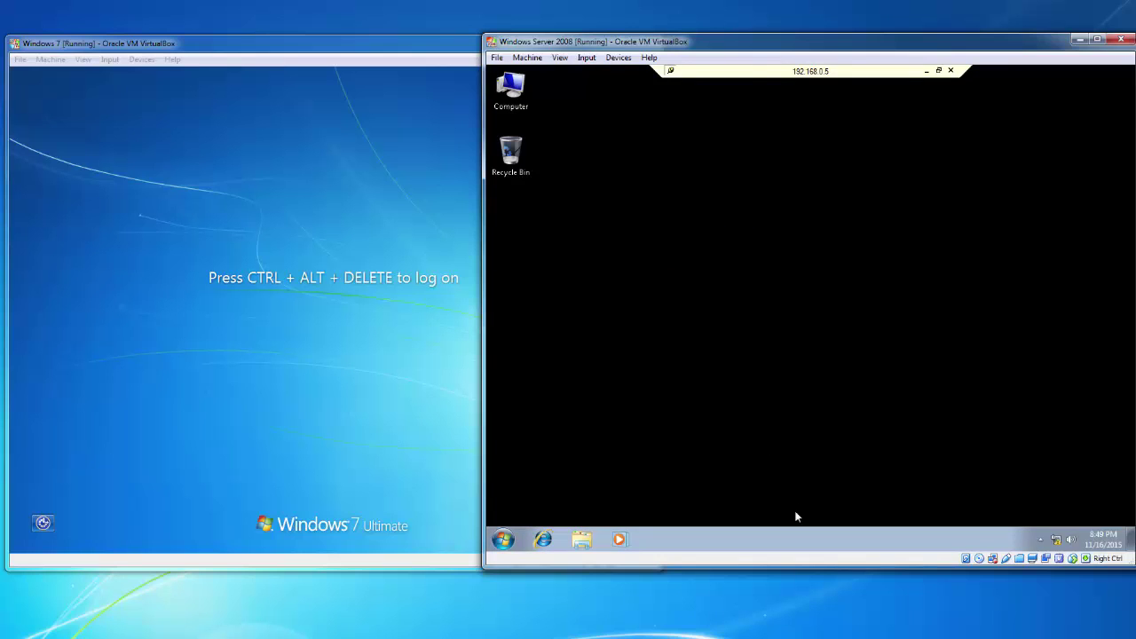
Disconnect the remote session to Windows 7 from the Log off arrow menu
left_click(503, 539)
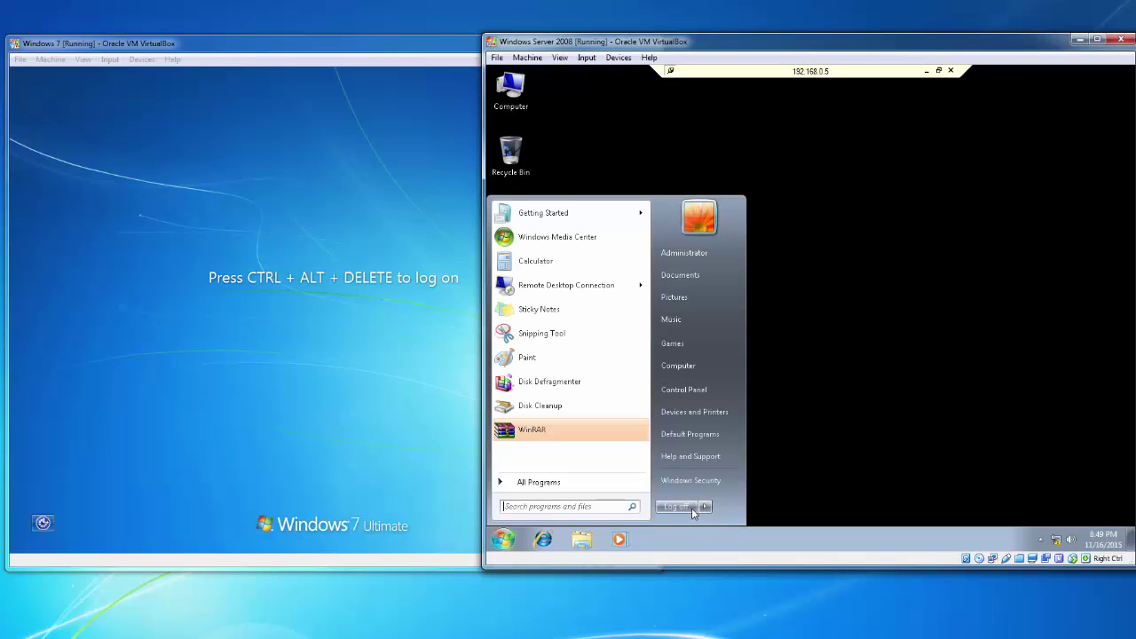
mouse_move(705, 506)
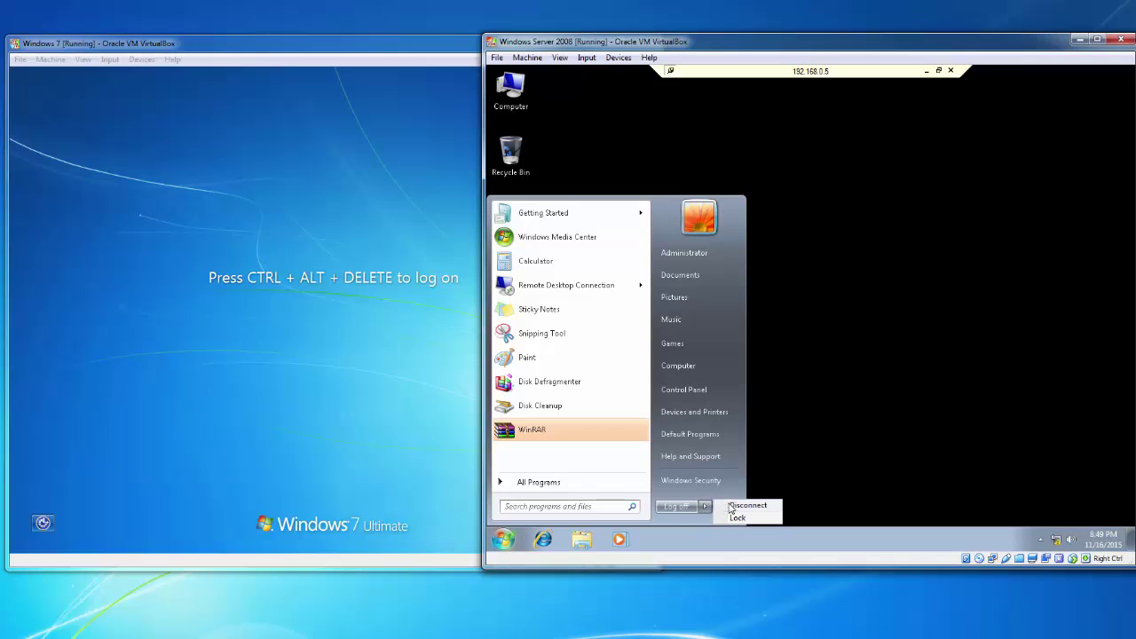
left_click(746, 505)
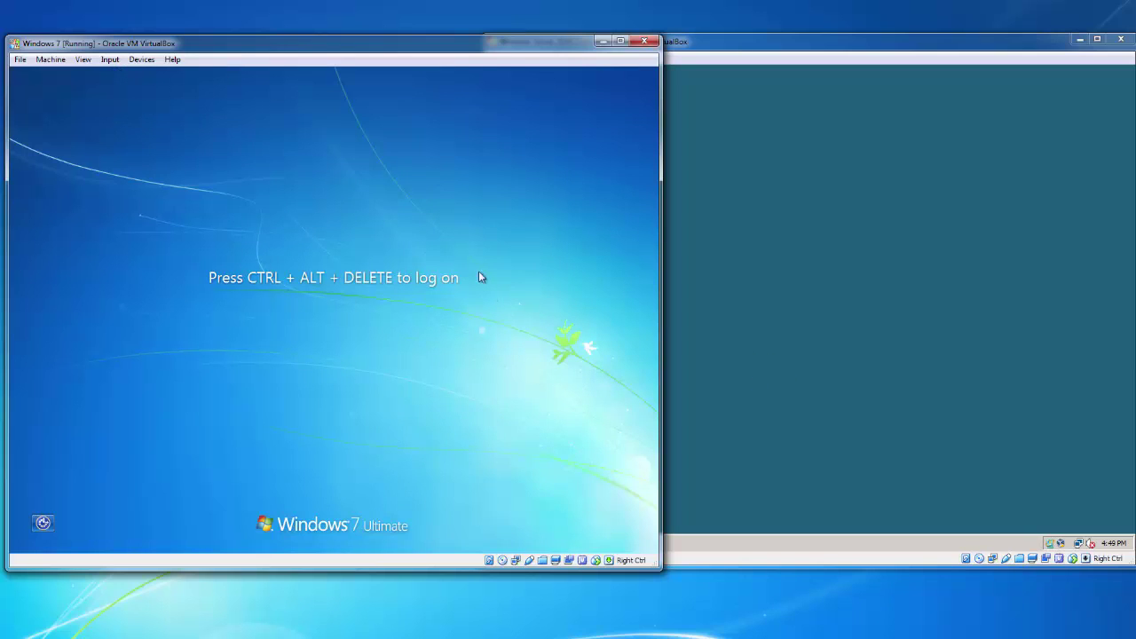
Send Ctrl-Alt-Del to Windows 7 and log on as Administrator with the password
left_click(109, 59)
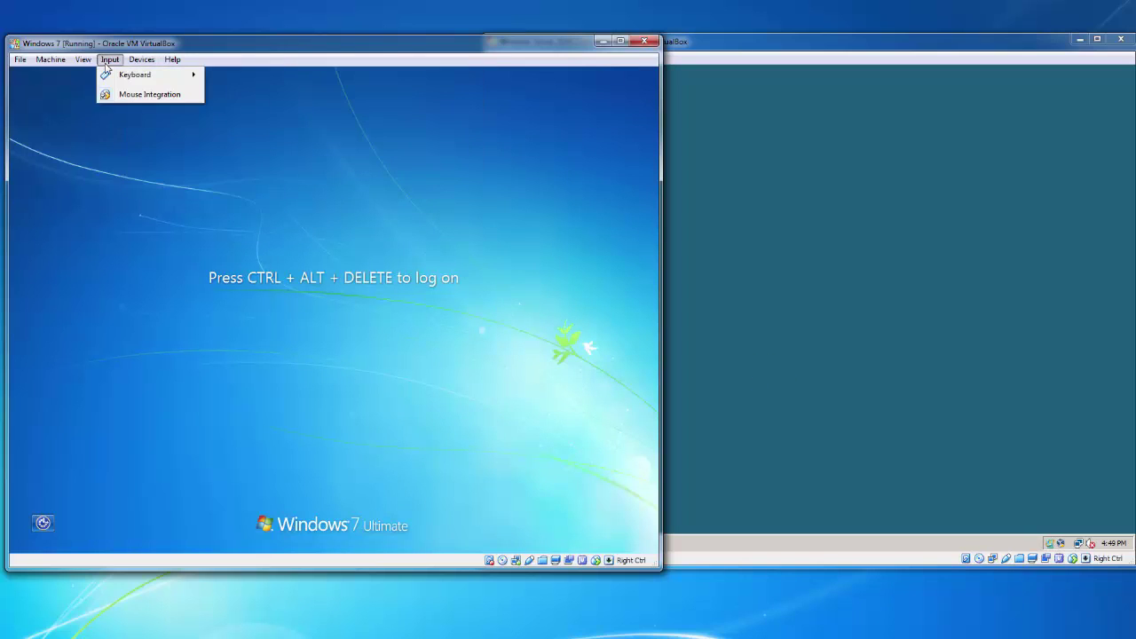
mouse_move(134, 75)
left_click(239, 96)
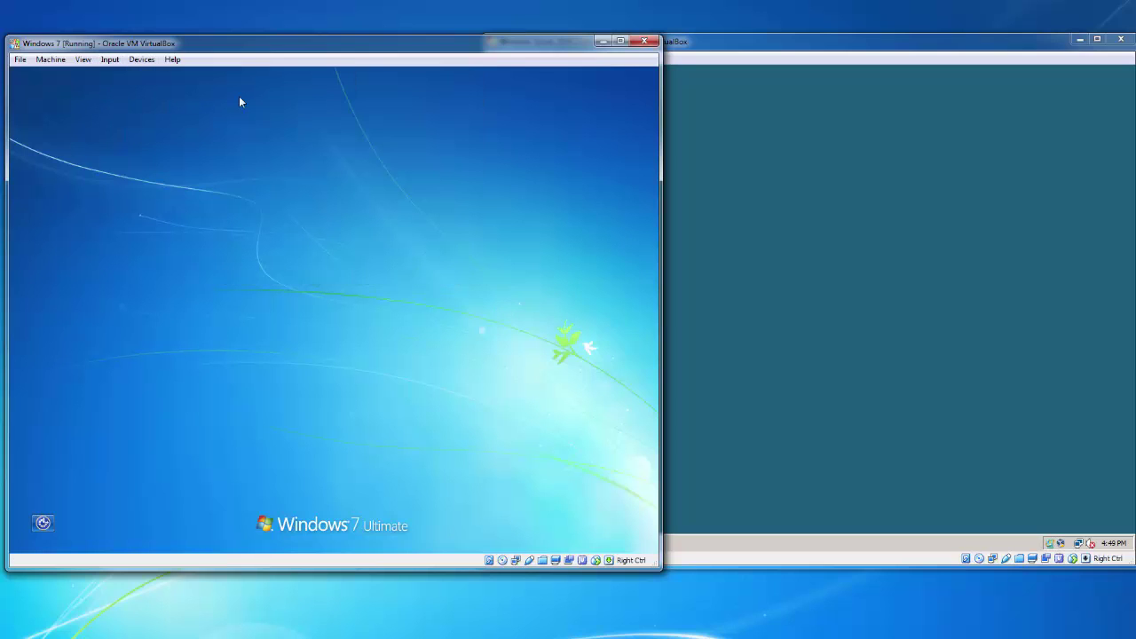
left_click(280, 351)
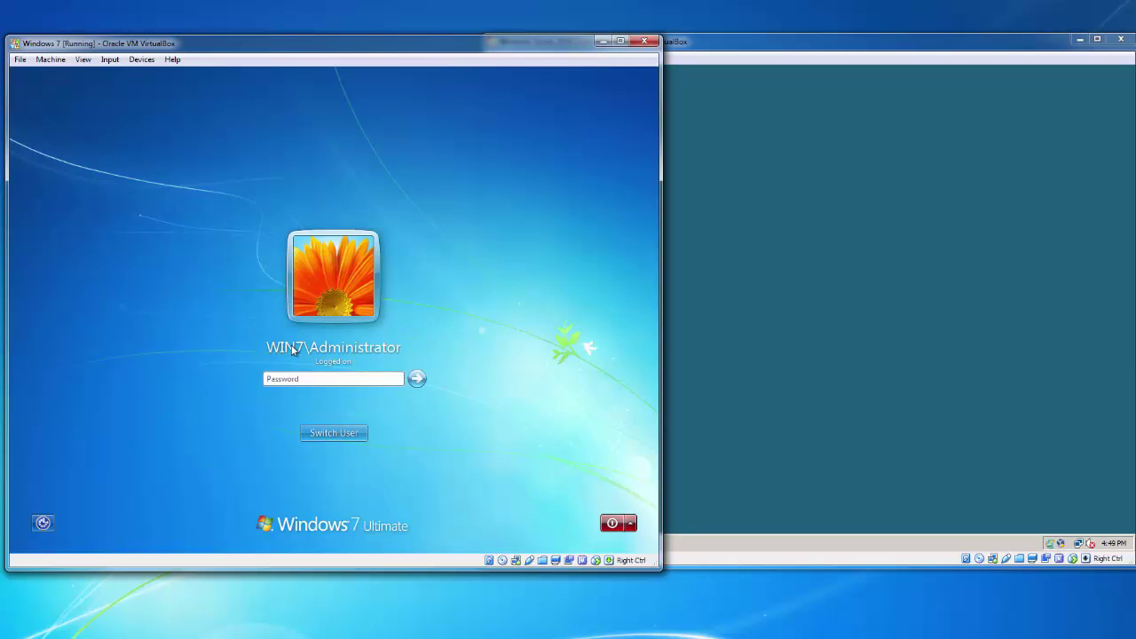
type("************")
key("Return")
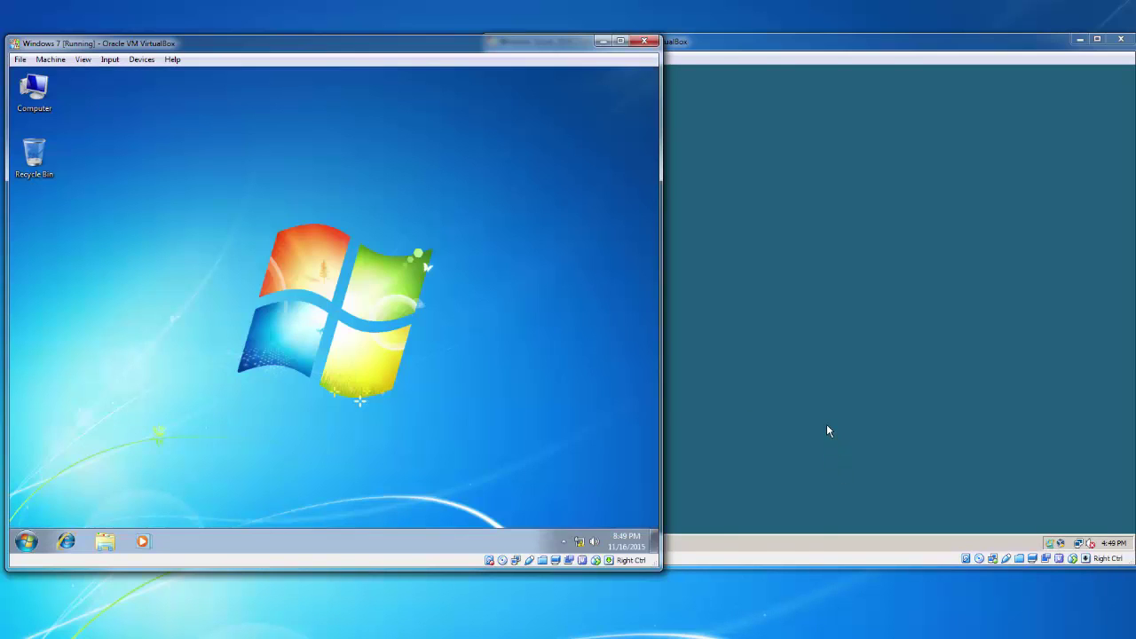
Open and close the Server 2008 Start menu, then switch between the VM windows
left_click(826, 430)
left_click(511, 543)
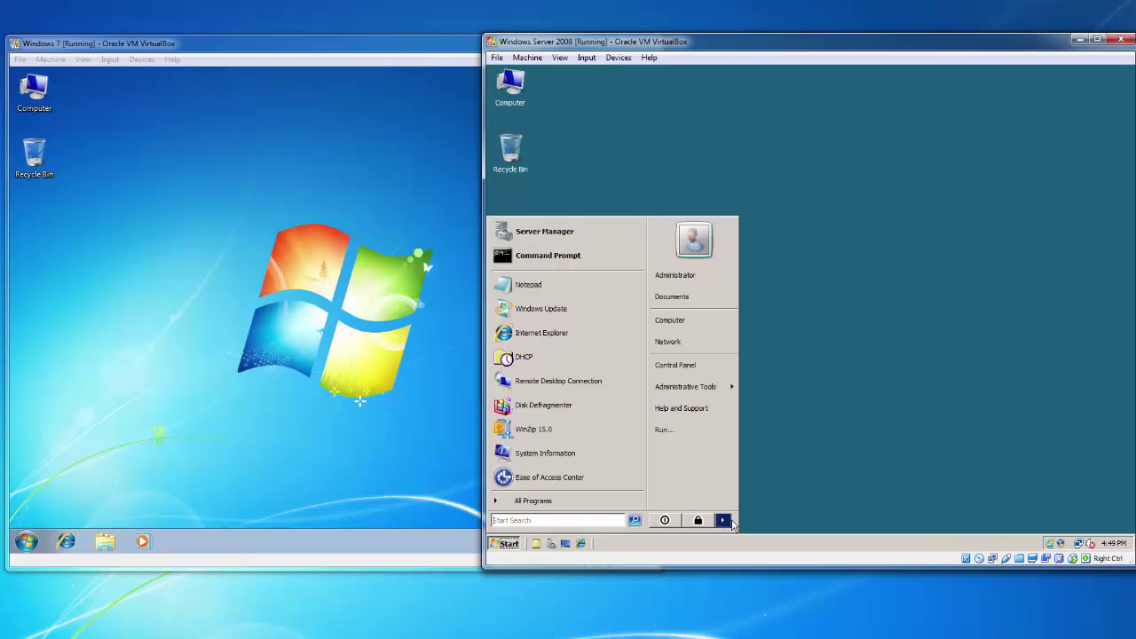
left_click(785, 486)
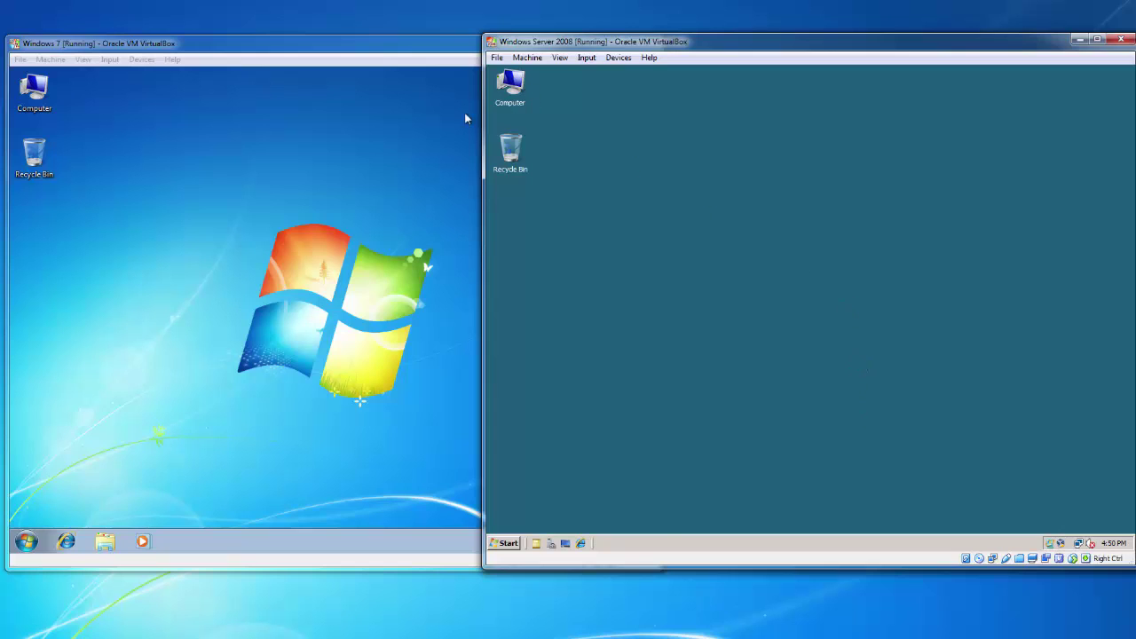
left_click(372, 174)
left_click(916, 240)
left_click(467, 217)
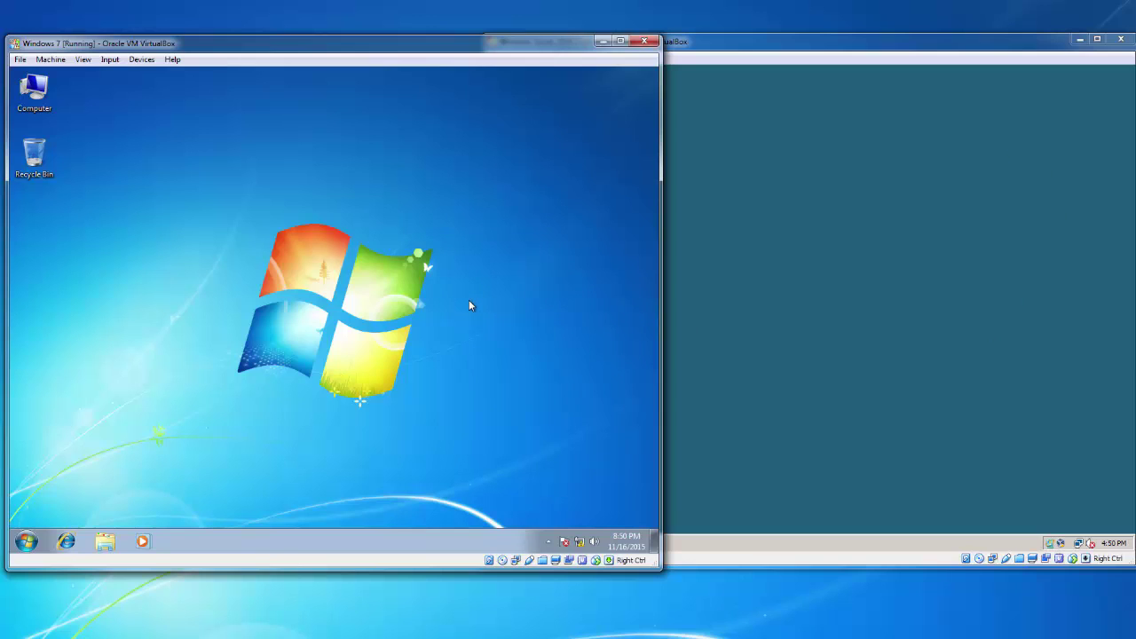
left_click(847, 265)
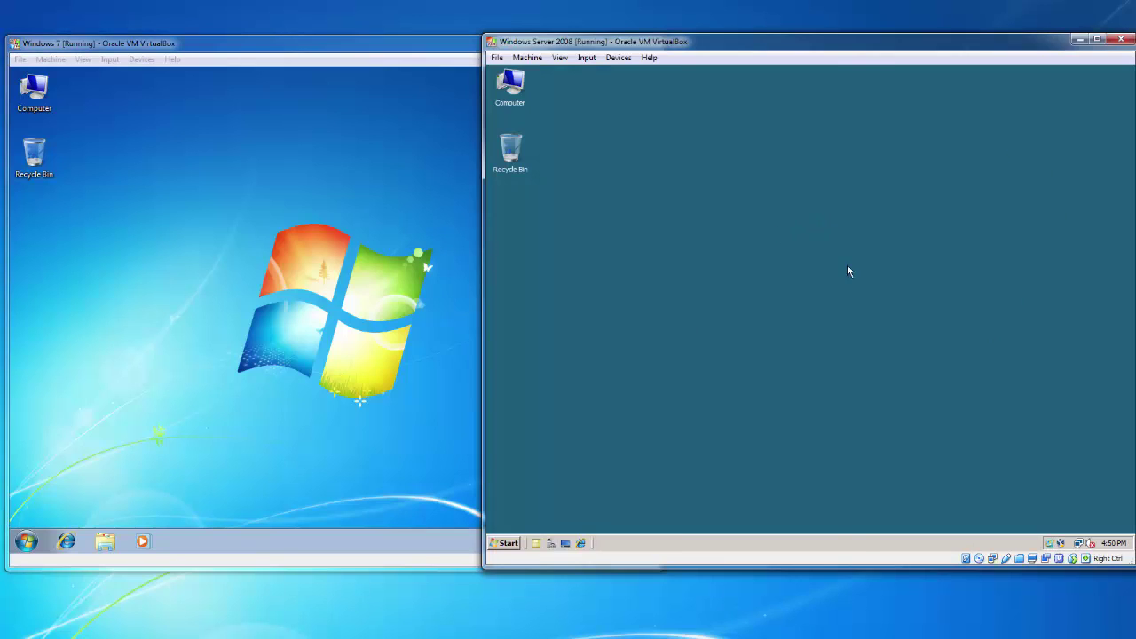